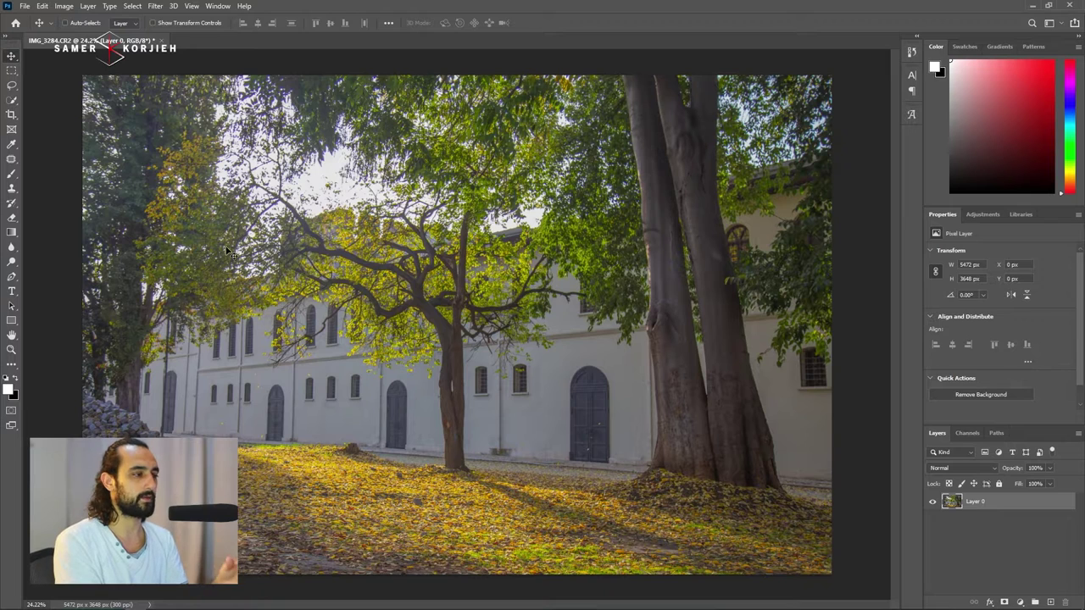
Make a Color Range Highlights selection with Range 168 and Fuzziness lowered to 6
{"action": "left_click", "coordinate": [137, 6]}
{"action": "left_click", "coordinate": [166, 115]}
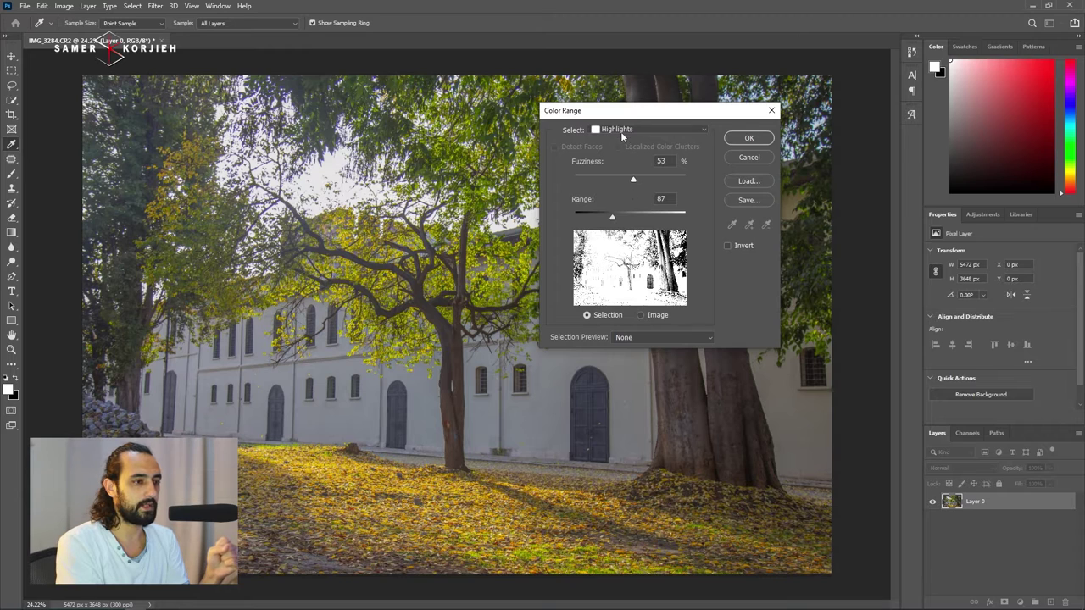
{"action": "left_click_drag", "start_coordinate": [623, 211], "coordinate": [660, 220]}
{"action": "left_click_drag", "start_coordinate": [630, 180], "coordinate": [570, 181]}
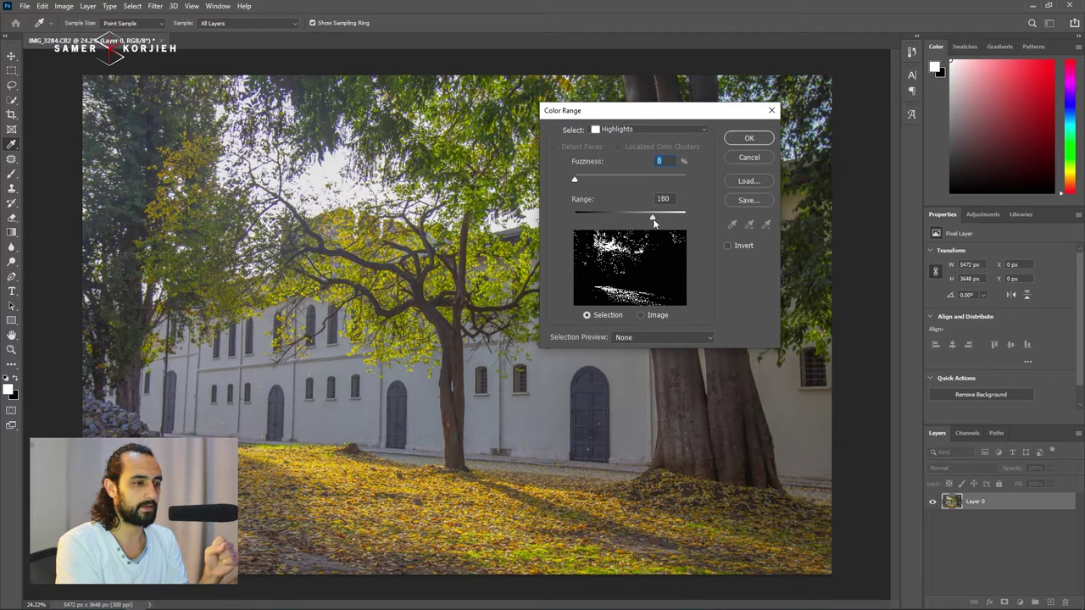
{"action": "left_click_drag", "start_coordinate": [643, 224], "coordinate": [638, 220]}
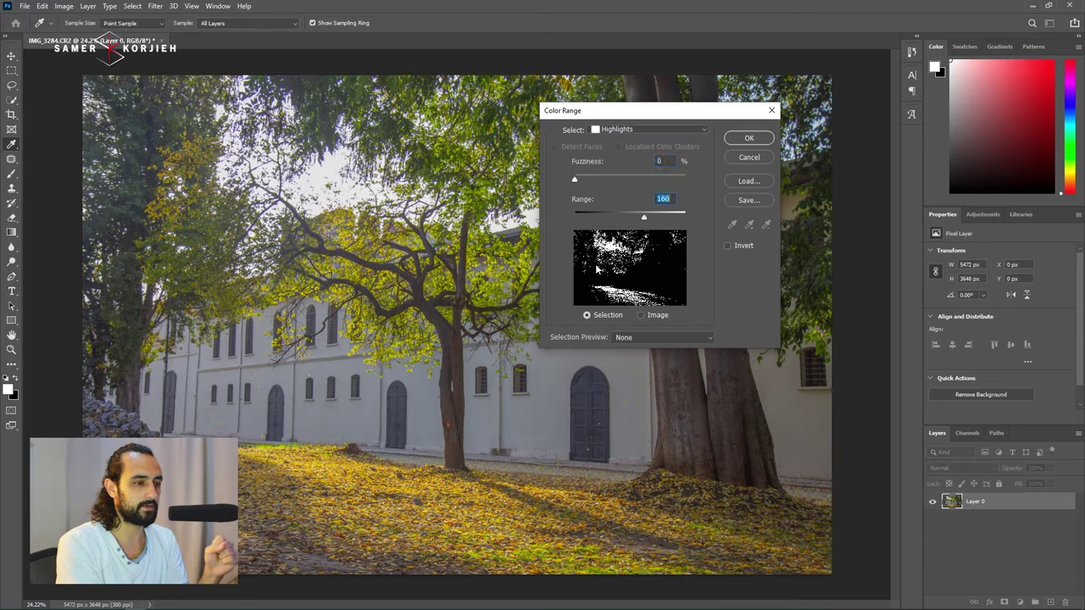
{"action": "left_click_drag", "start_coordinate": [646, 218], "coordinate": [648, 219]}
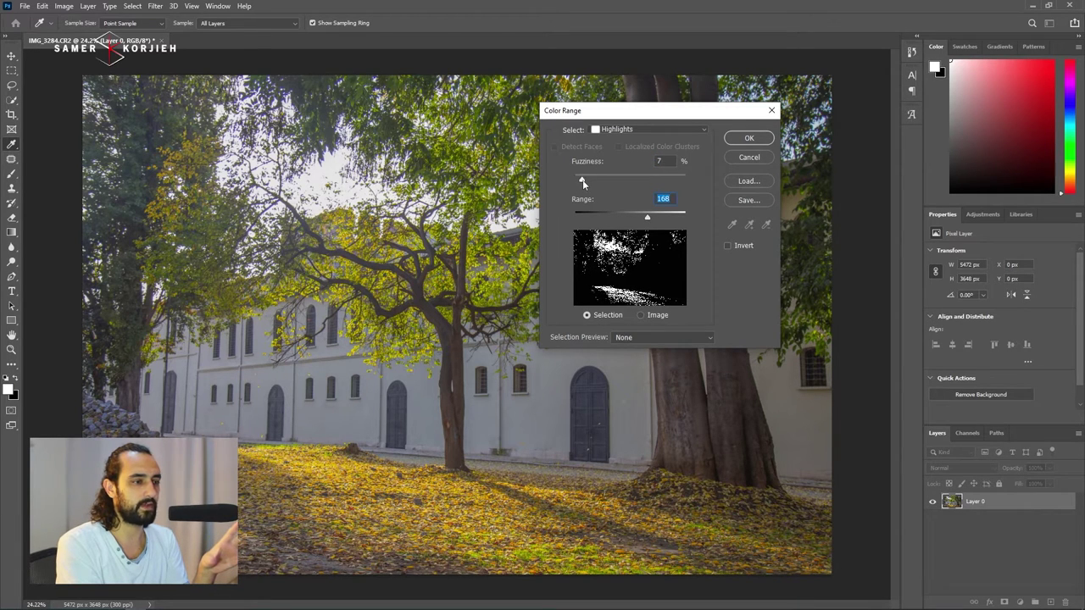
{"action": "left_click_drag", "start_coordinate": [582, 181], "coordinate": [594, 182]}
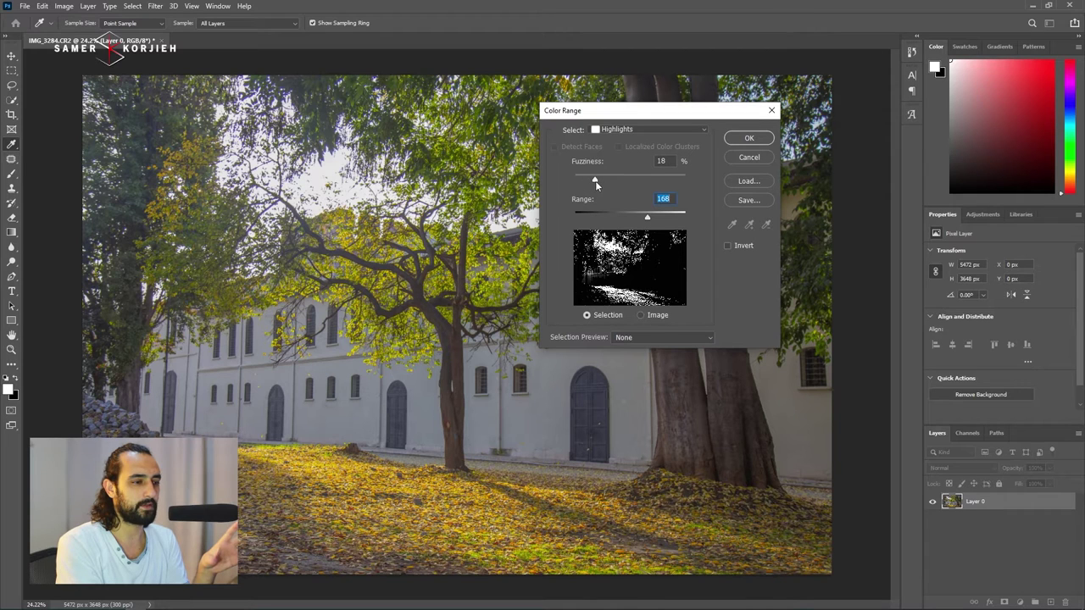
{"action": "left_click", "coordinate": [595, 181]}
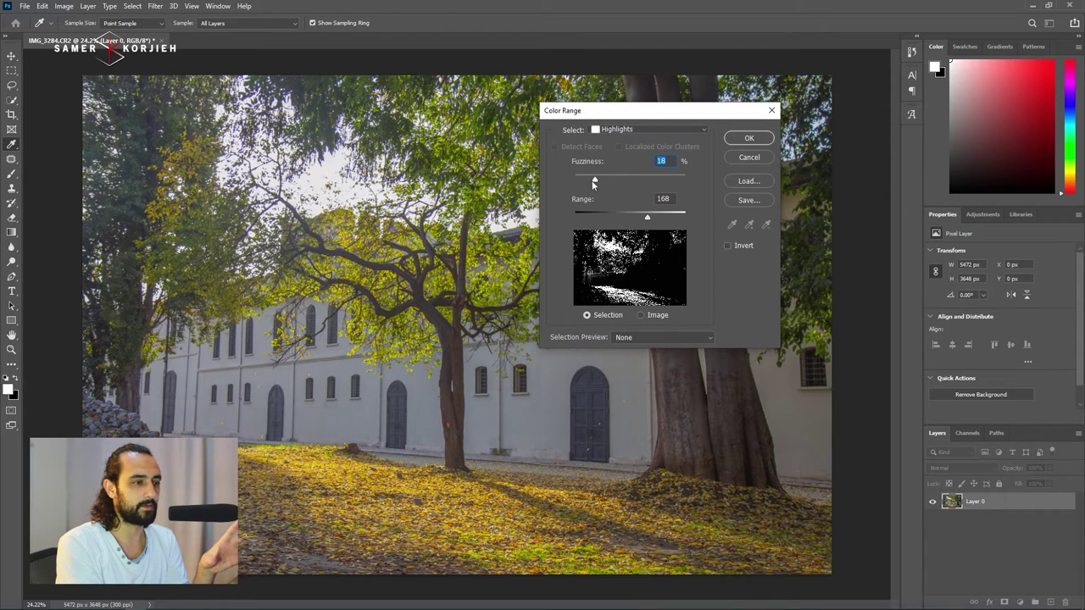
{"action": "left_click_drag", "start_coordinate": [586, 180], "coordinate": [583, 181]}
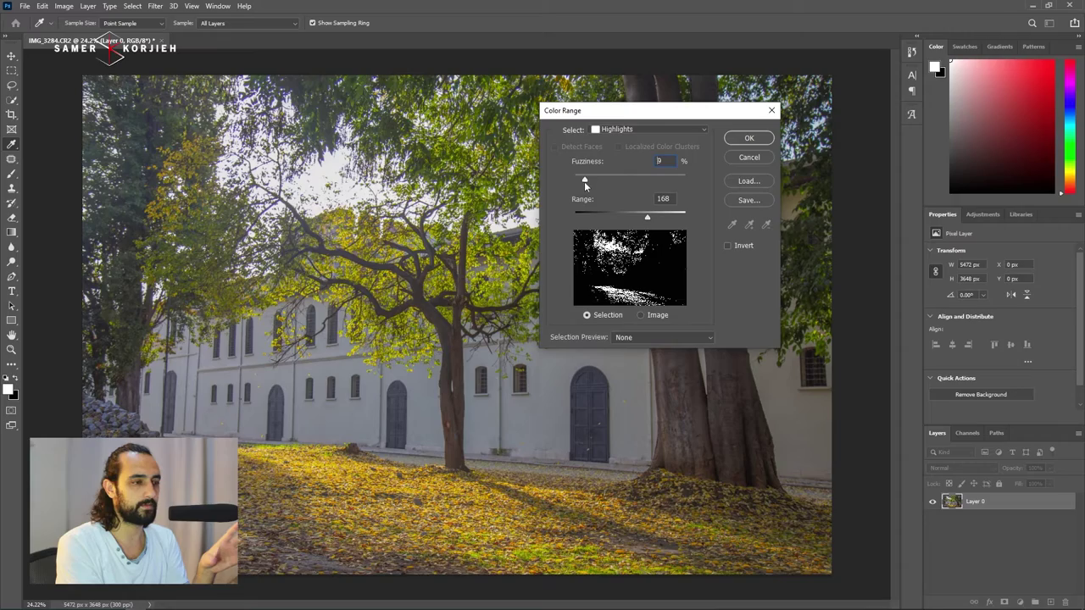
{"action": "key", "text": "Down"}
{"action": "key", "text": "Down"}
{"action": "key", "text": "Down"}
Accept the highlights selection and subtract the leaf-covered ground using Quick Selection with Alt
{"action": "left_click", "coordinate": [749, 138]}
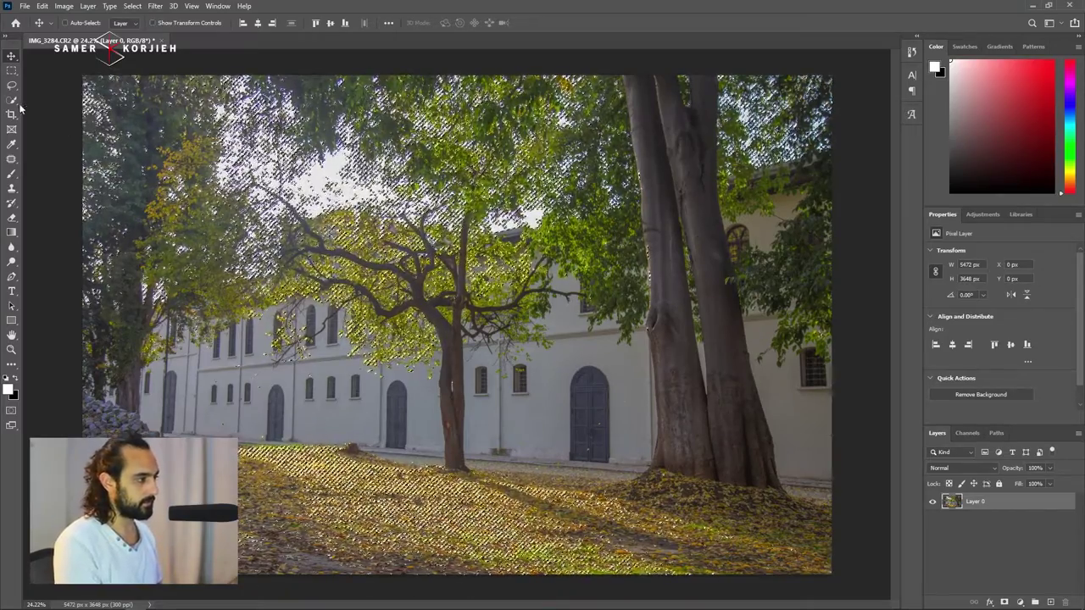
{"action": "key", "text": "w"}
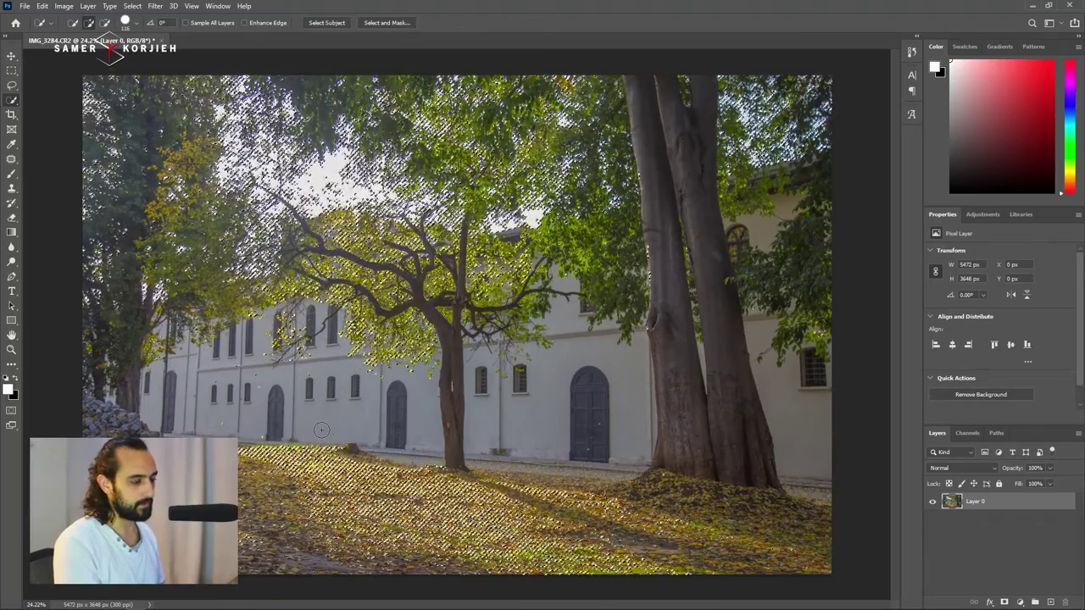
{"action": "key", "text": "alt"}
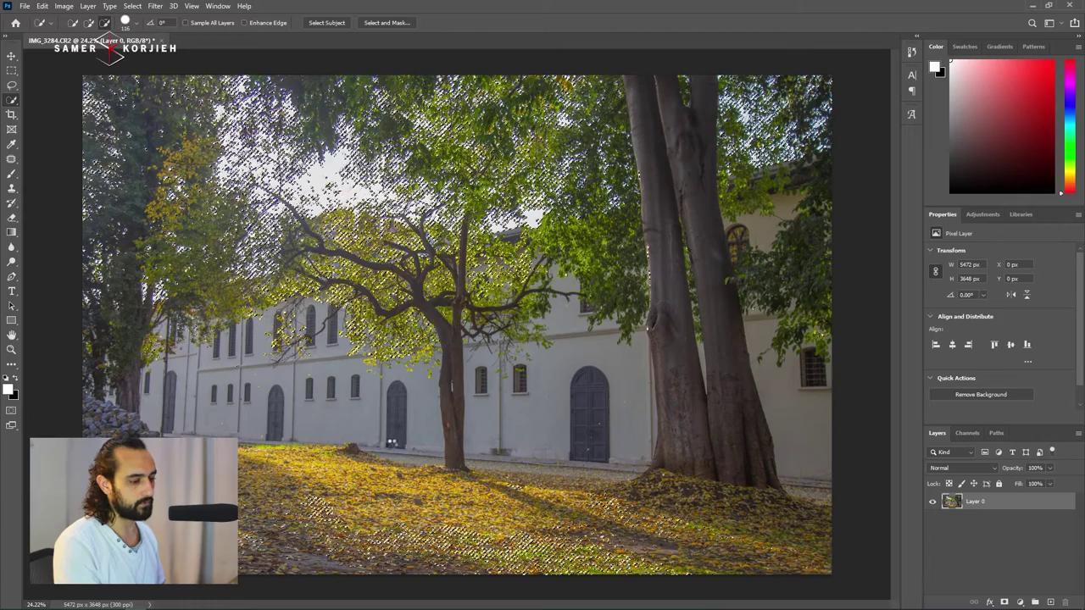
{"action": "left_click_drag", "start_coordinate": [375, 443], "coordinate": [751, 530]}
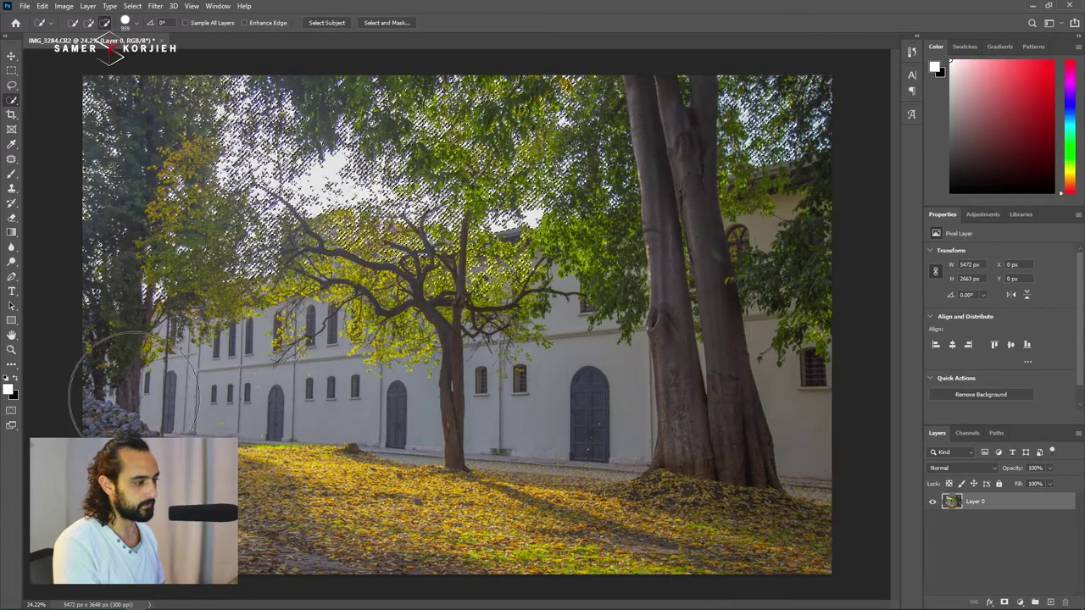
With a smaller brush, subtract the foliage right of the trunk, then fit the photo in view
{"action": "left_click_drag", "start_coordinate": [369, 383], "coordinate": [307, 385]}
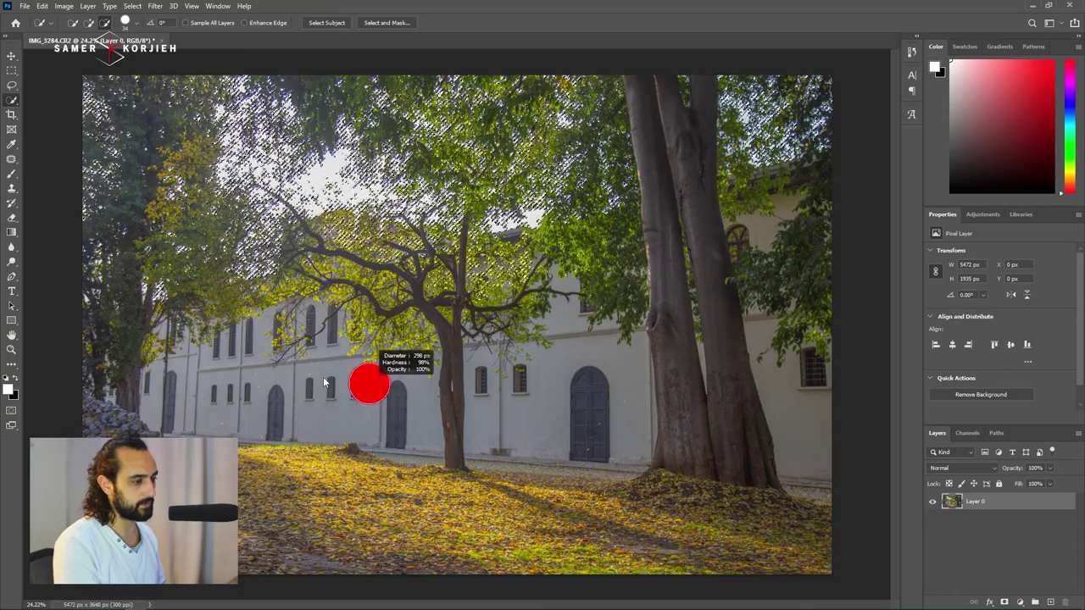
{"action": "scroll", "coordinate": [324, 270], "scroll_direction": "up", "scroll_amount": 3}
{"action": "scroll", "coordinate": [324, 269], "scroll_direction": "up", "scroll_amount": 2}
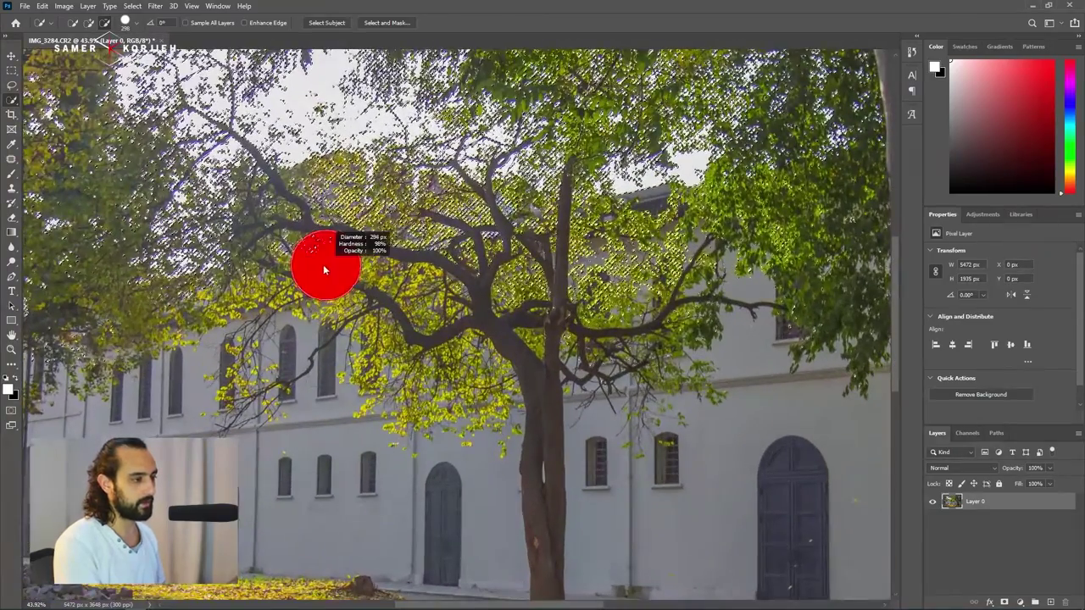
{"action": "left_click_drag", "start_coordinate": [324, 269], "coordinate": [305, 270]}
{"action": "left_click_drag", "start_coordinate": [264, 225], "coordinate": [300, 191]}
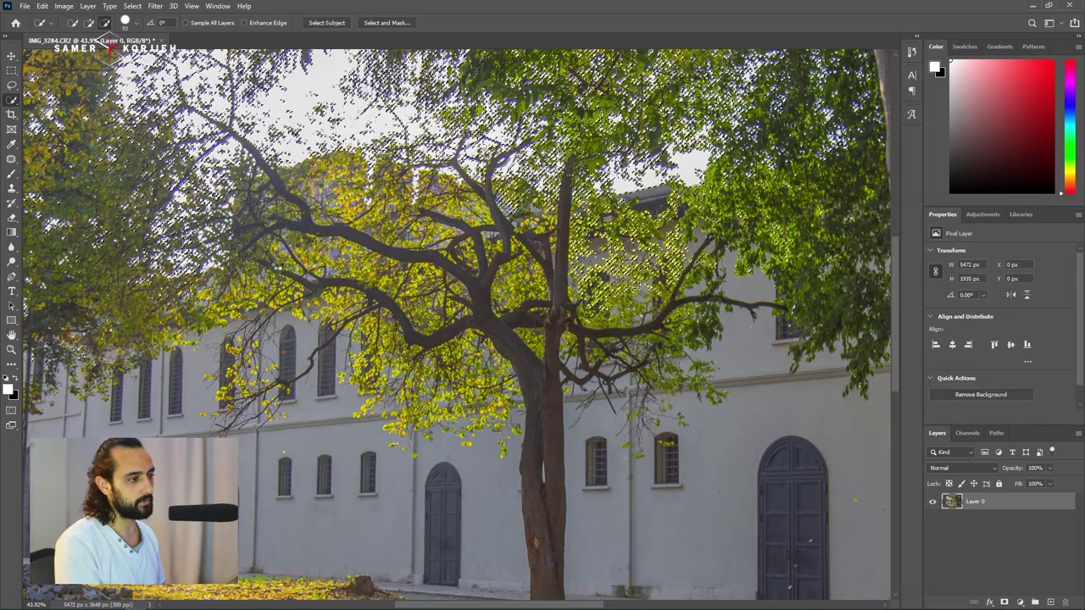
{"action": "left_click_drag", "start_coordinate": [464, 289], "coordinate": [706, 218]}
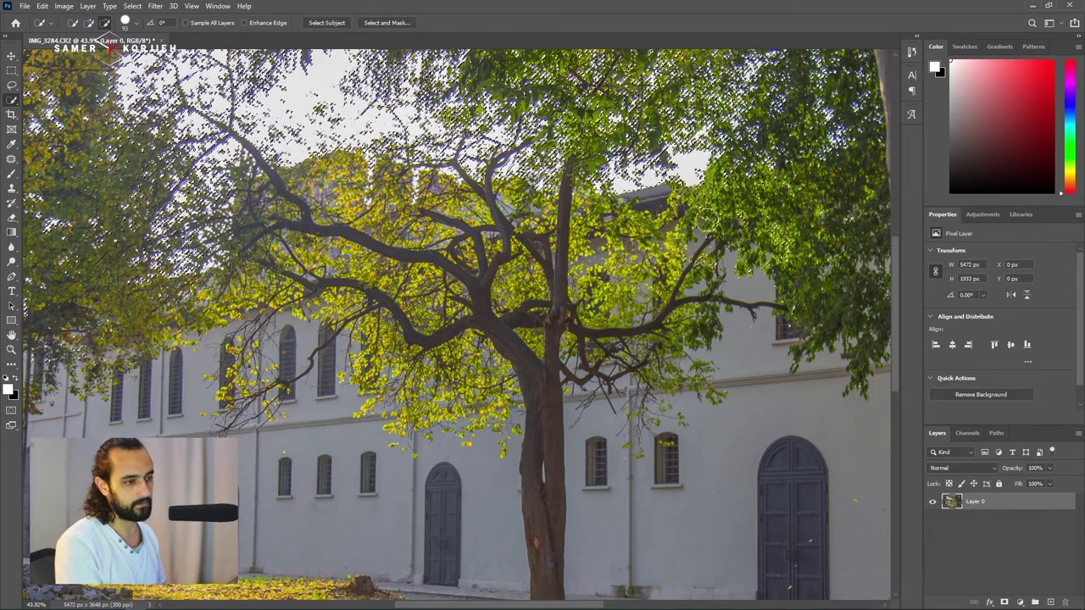
{"action": "left_click", "coordinate": [796, 316]}
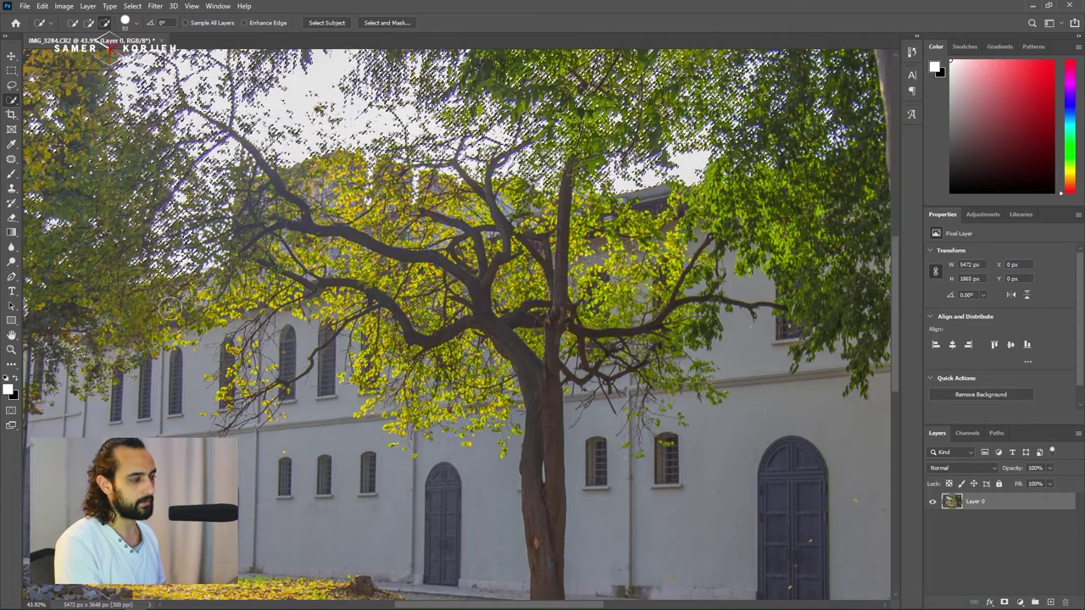
{"action": "left_click_drag", "start_coordinate": [793, 213], "coordinate": [386, 373]}
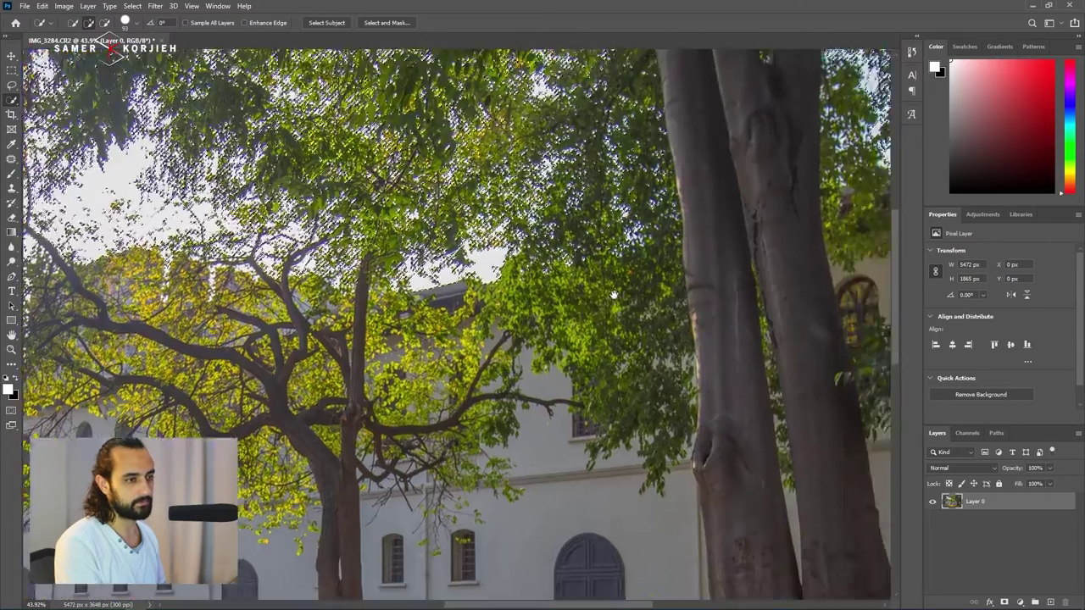
{"action": "key", "text": "ctrl+0"}
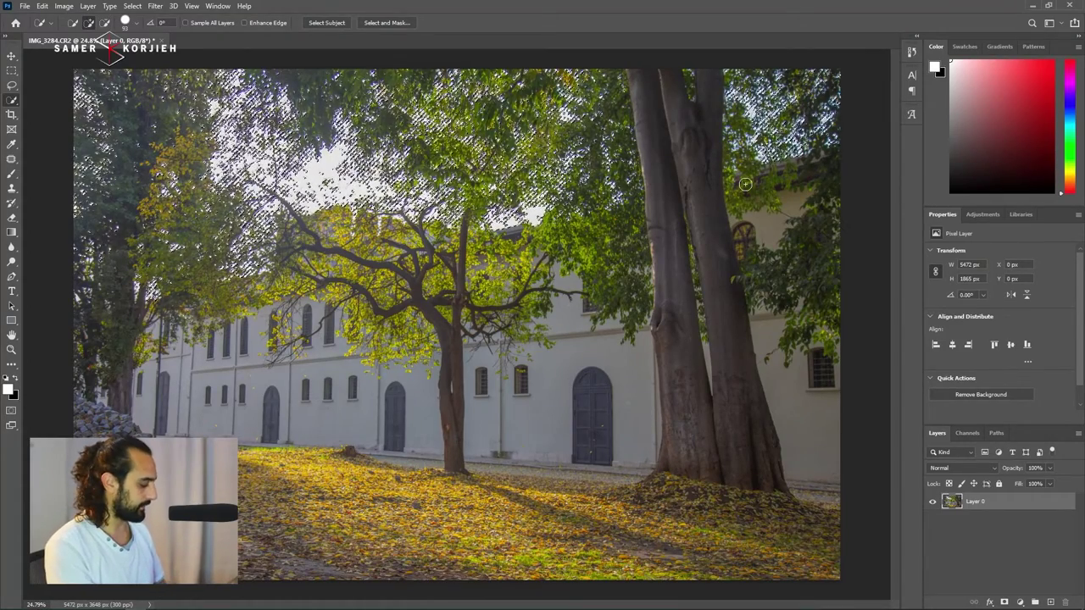
Copy the highlights to a new layer and preview them over a black (000000) Color Fill
{"action": "key", "text": "ctrl+j"}
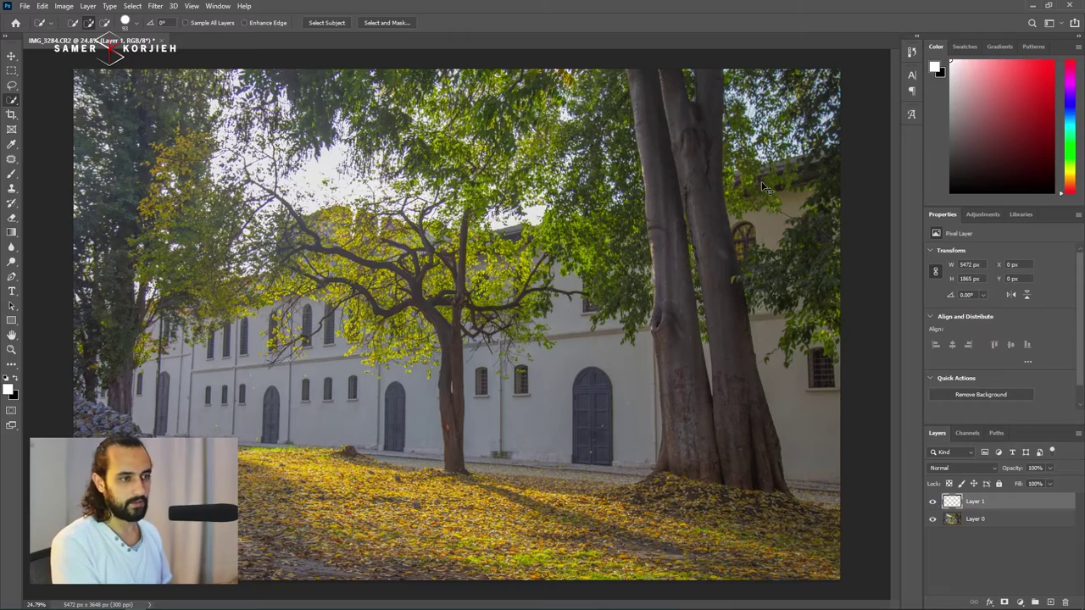
{"action": "left_click", "coordinate": [932, 519]}
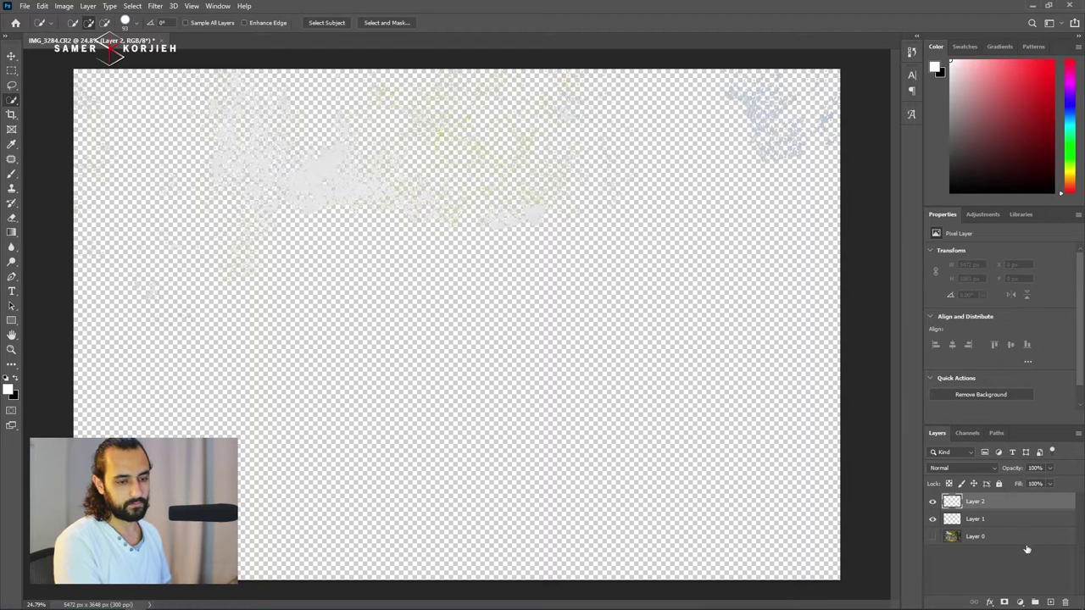
{"action": "left_click", "coordinate": [1020, 604]}
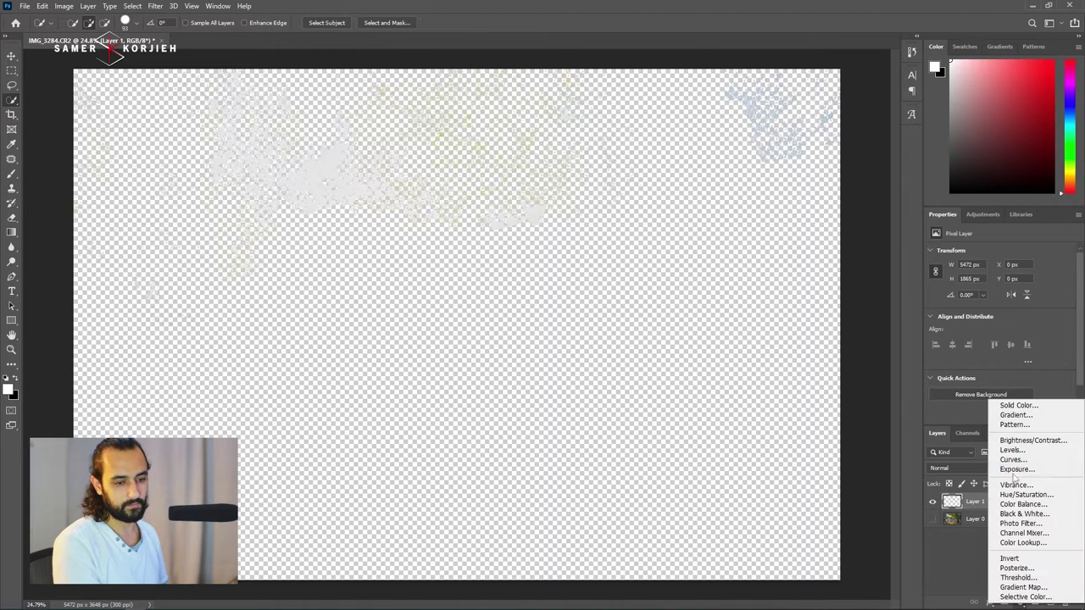
{"action": "left_click", "coordinate": [1017, 406]}
{"action": "type", "text": "000000"}
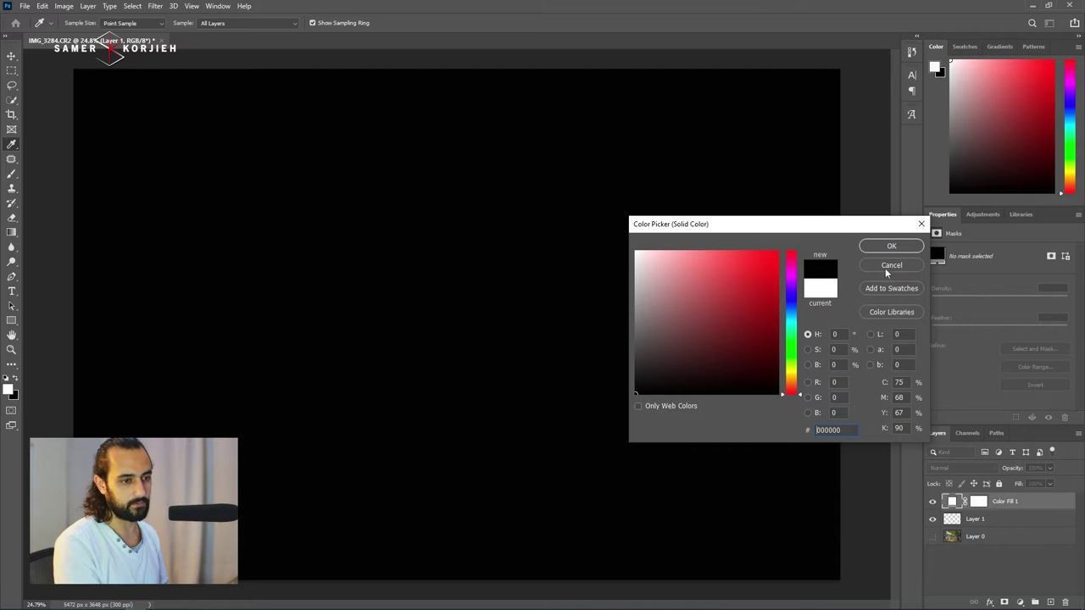
{"action": "left_click", "coordinate": [897, 250]}
Move the black fill below the highlights, then delete it and show Layer 0 again
{"action": "left_click_drag", "start_coordinate": [951, 501], "coordinate": [956, 527]}
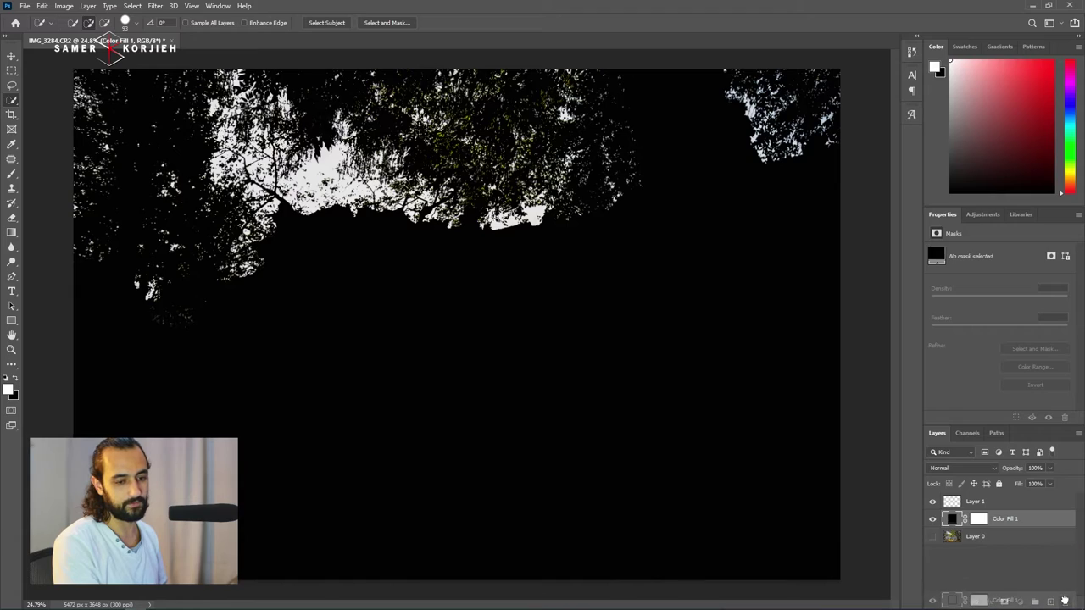
{"action": "key", "text": "Delete"}
{"action": "left_click", "coordinate": [932, 518]}
Convert Layer 1 into a Smart Object from its right-click menu
{"action": "left_click", "coordinate": [993, 504]}
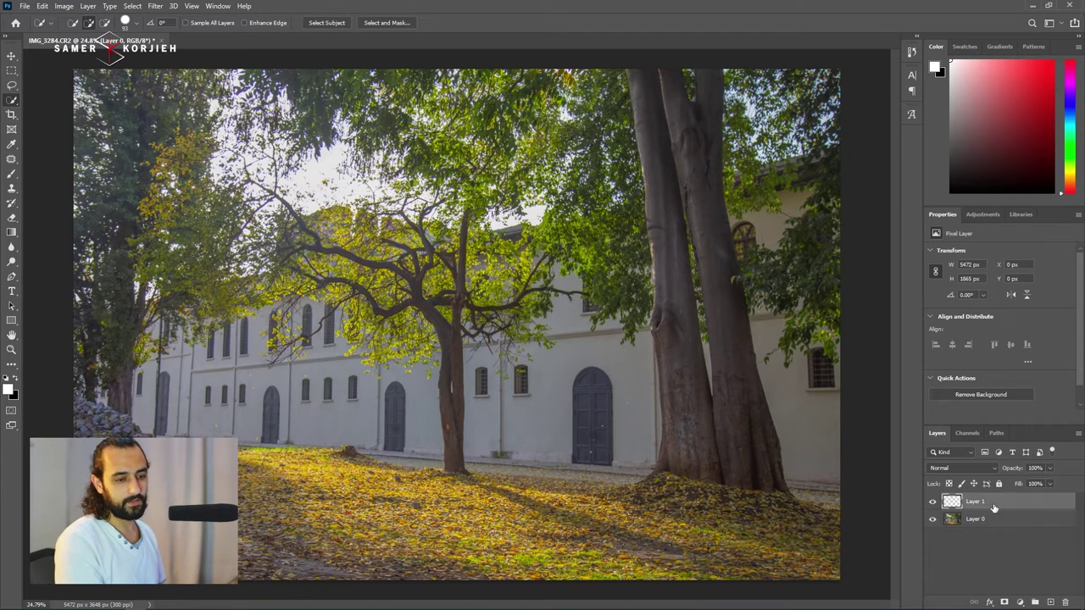
{"action": "right_click", "coordinate": [1000, 505]}
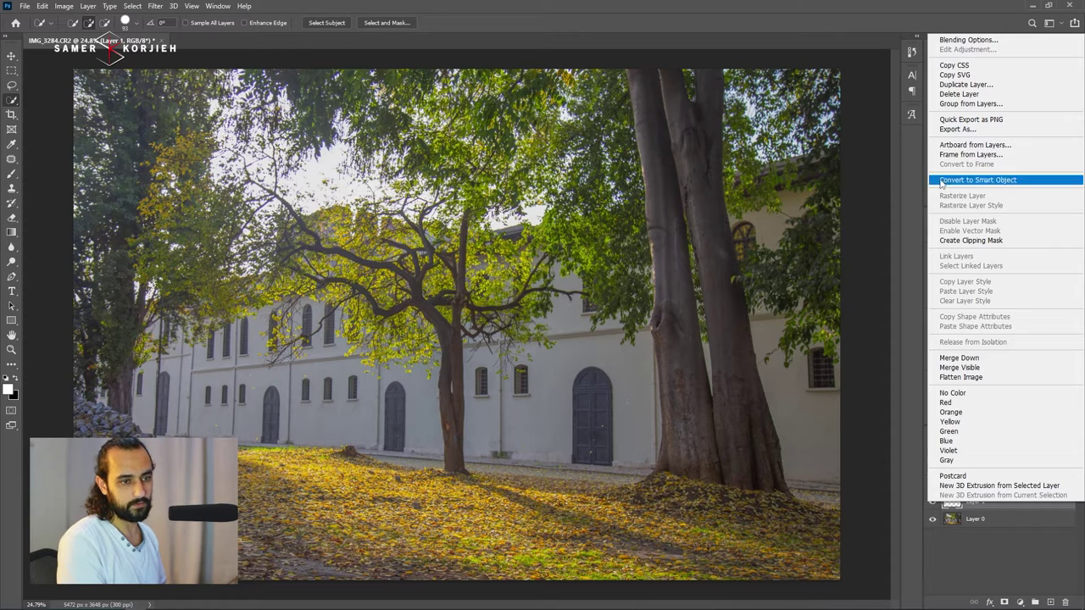
{"action": "left_click", "coordinate": [1026, 180]}
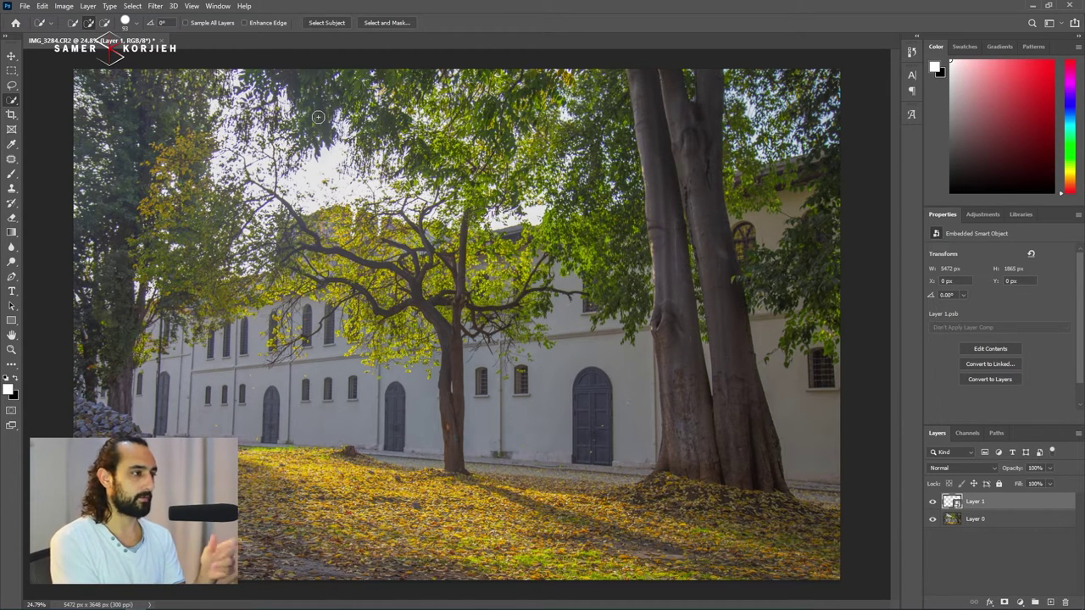
Set up a Zoom-method Radial Blur with Amount 100
{"action": "left_click", "coordinate": [156, 7]}
{"action": "mouse_move", "coordinate": [162, 150]}
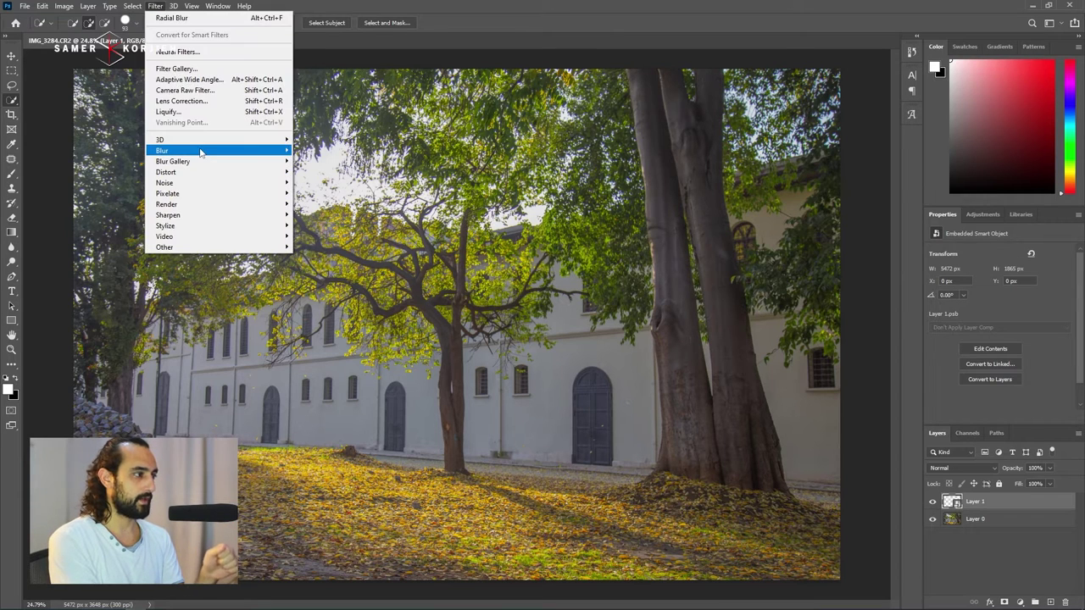
{"action": "left_click", "coordinate": [332, 227]}
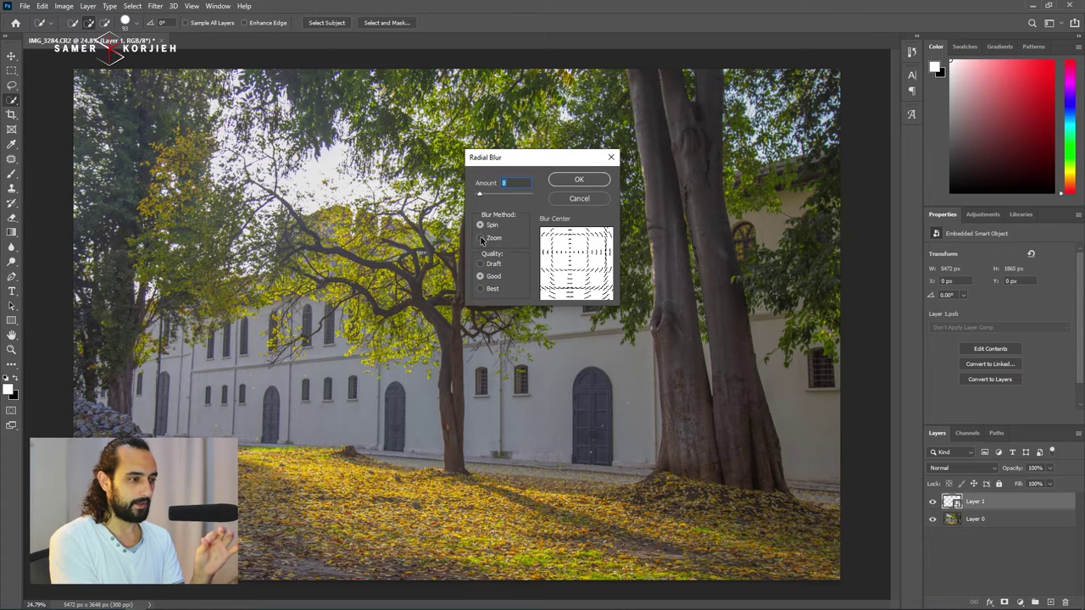
{"action": "left_click", "coordinate": [481, 238]}
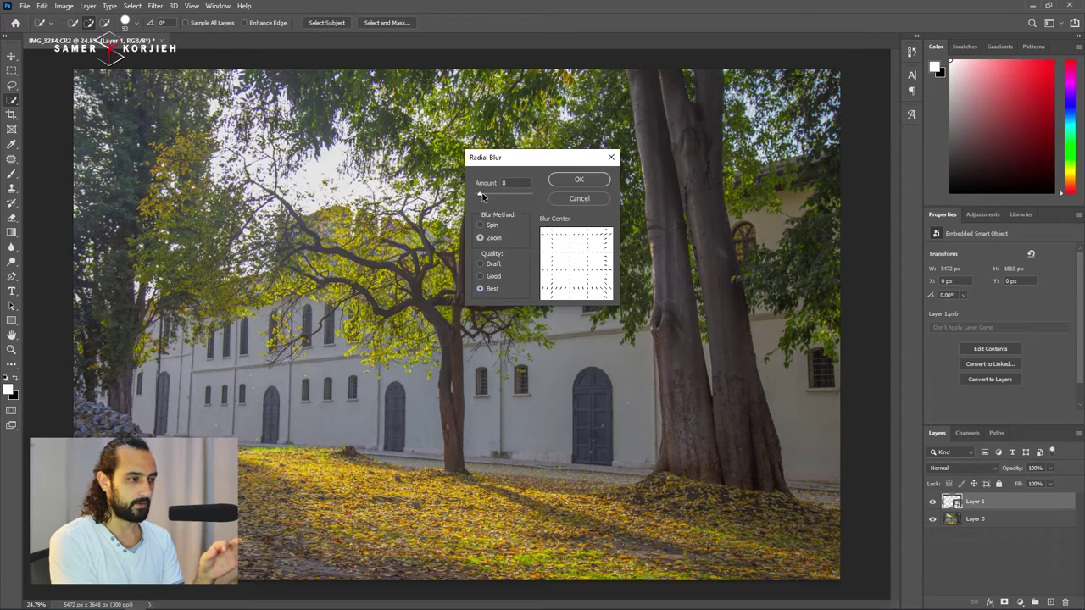
{"action": "left_click_drag", "start_coordinate": [480, 195], "coordinate": [533, 196]}
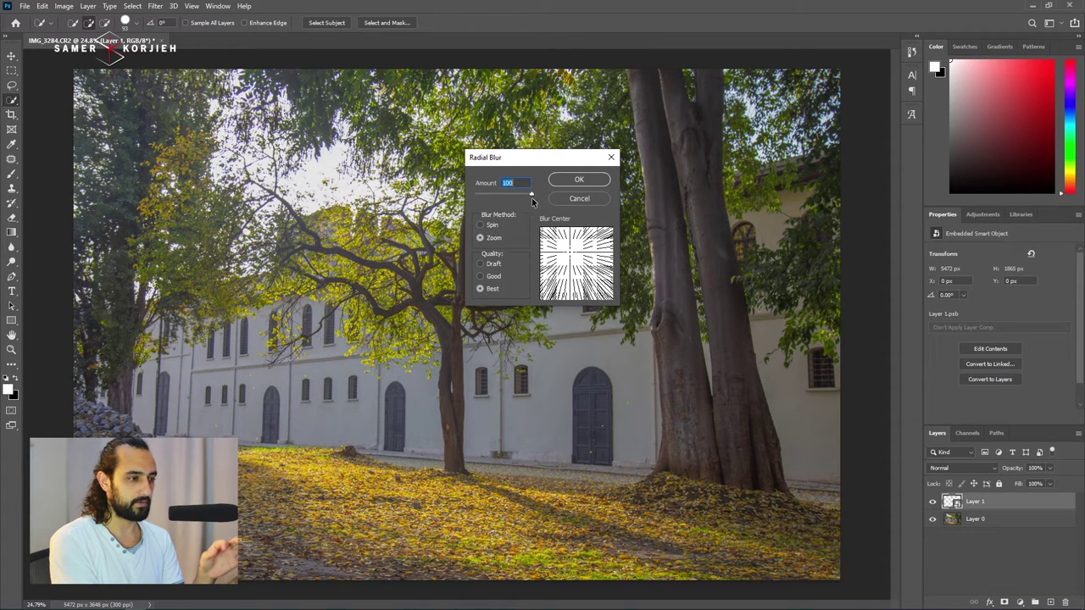
{"action": "key", "text": "ctrl+z"}
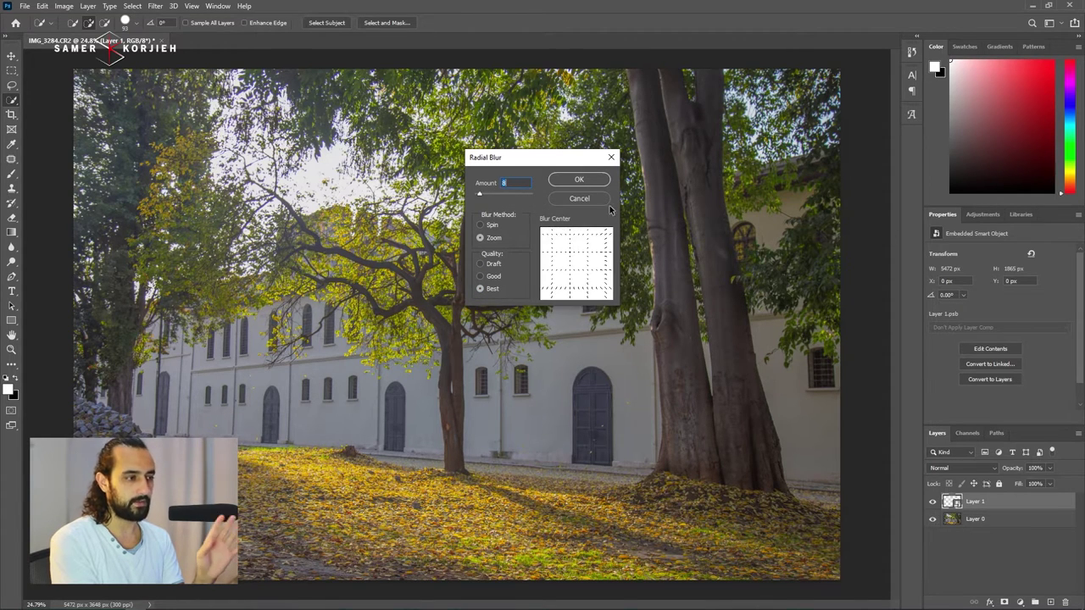
{"action": "key", "text": "ctrl+z"}
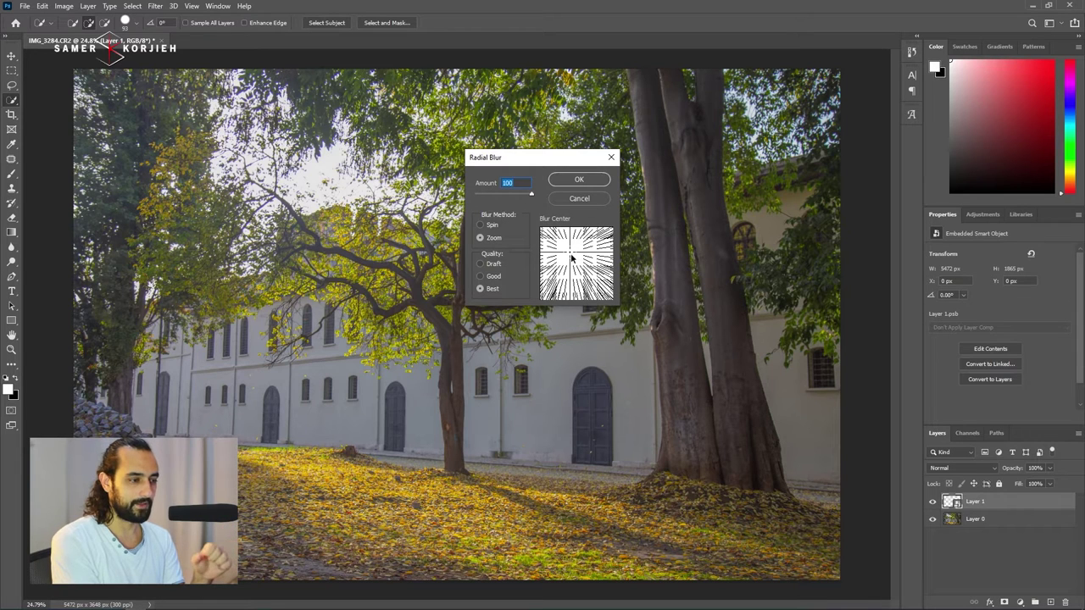
Place the blur centre near the top edge and apply the Radial Blur
{"action": "left_click_drag", "start_coordinate": [571, 257], "coordinate": [572, 229]}
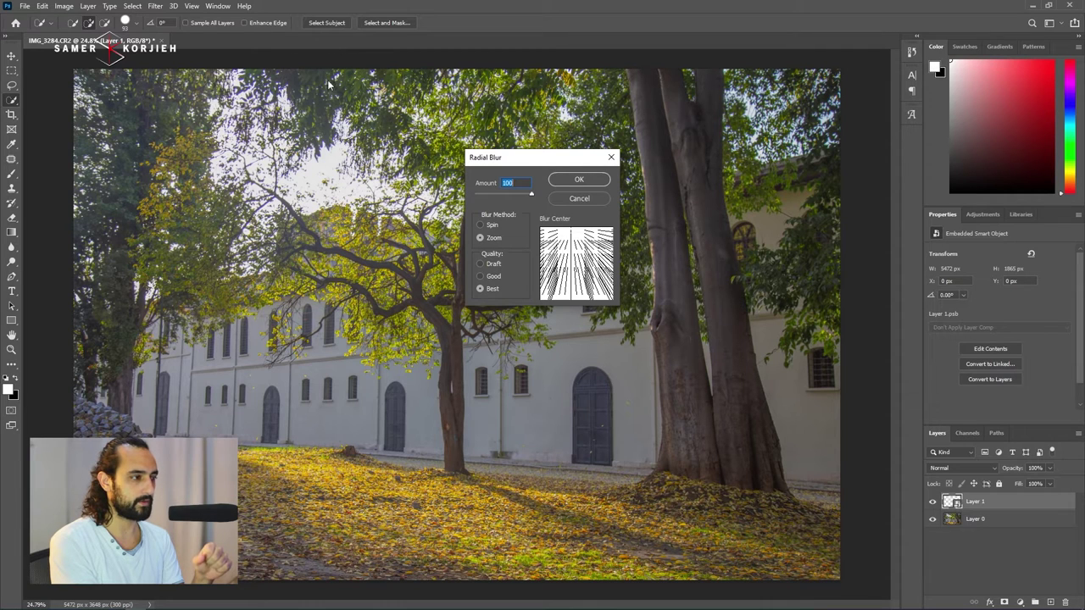
{"action": "left_click", "coordinate": [566, 229]}
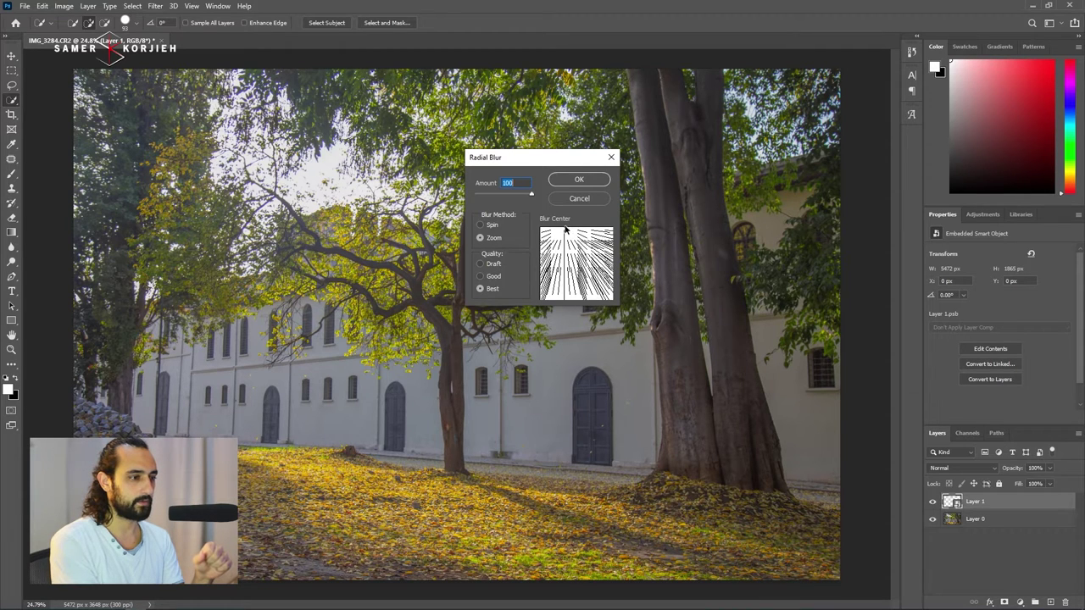
{"action": "left_click_drag", "start_coordinate": [565, 222], "coordinate": [564, 218]}
{"action": "left_click", "coordinate": [606, 244]}
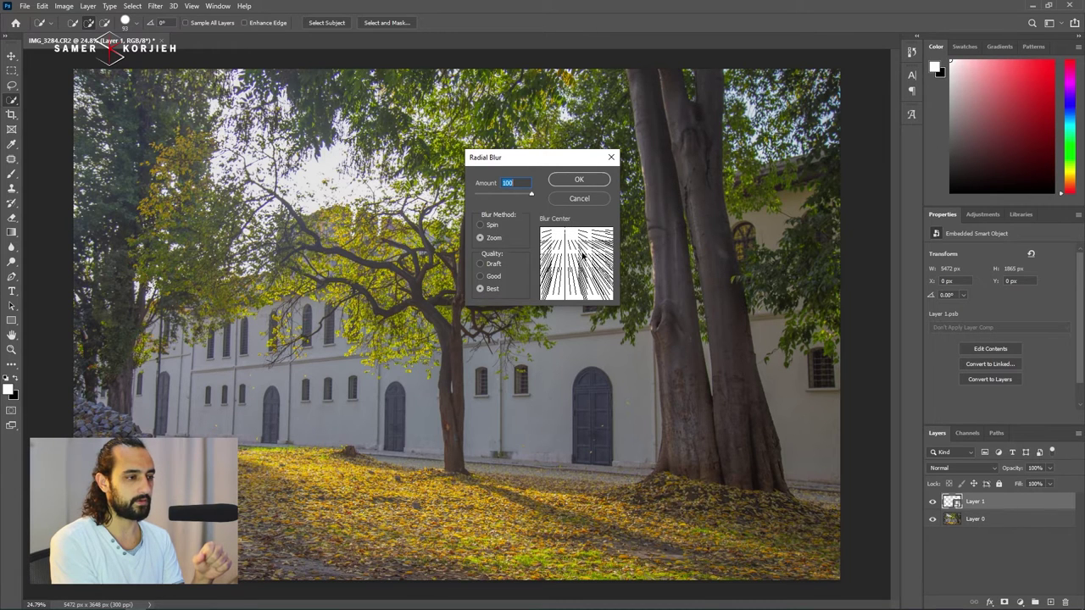
{"action": "left_click", "coordinate": [565, 242]}
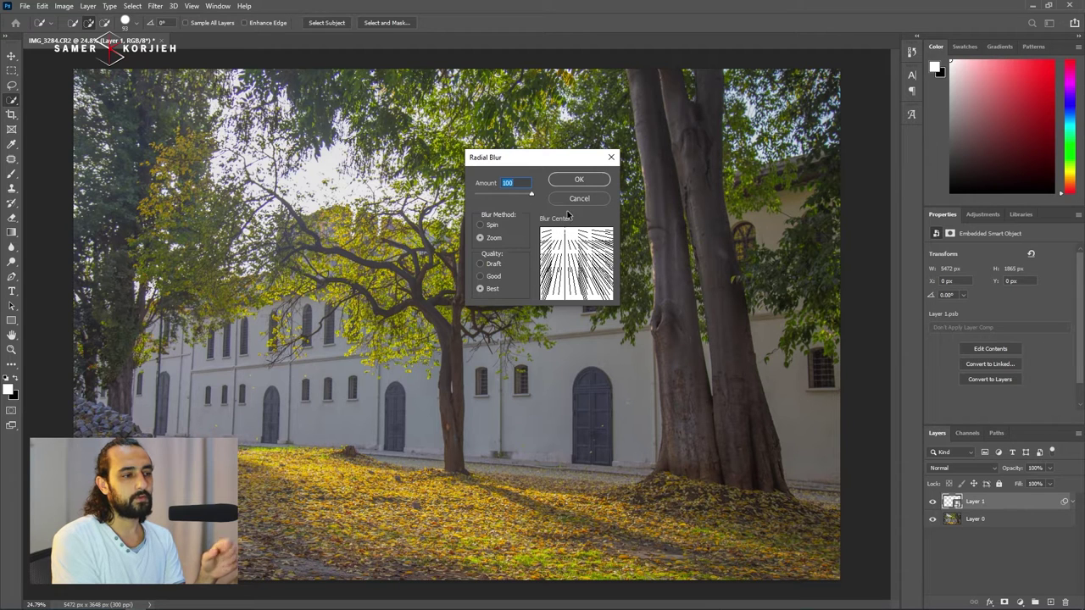
{"action": "left_click", "coordinate": [583, 180]}
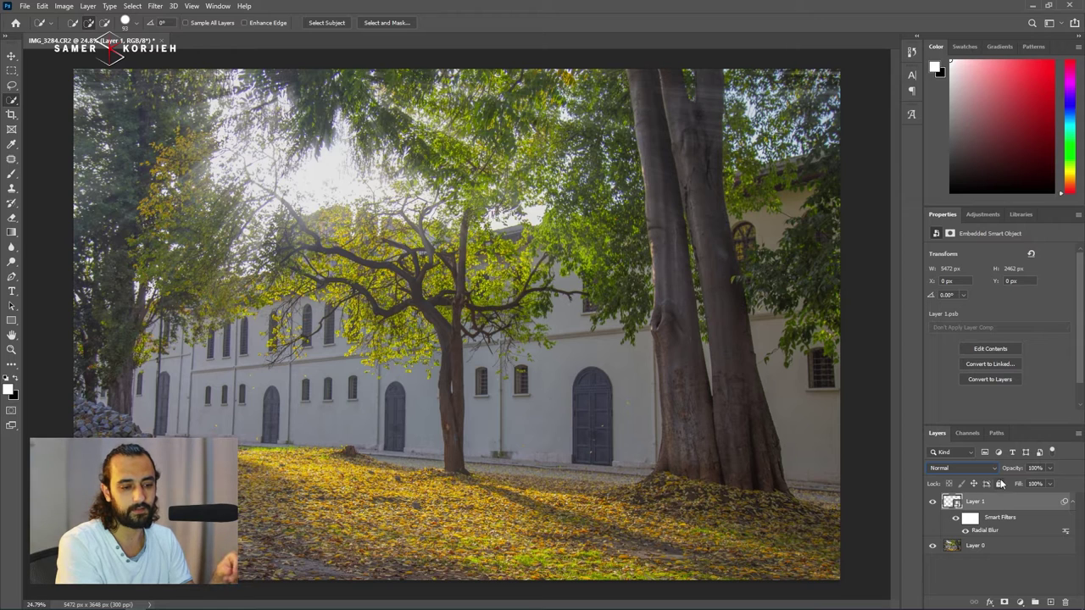
Set Layer 1 to Lighten blend mode at 80% opacity and duplicate it
{"action": "left_click", "coordinate": [993, 471]}
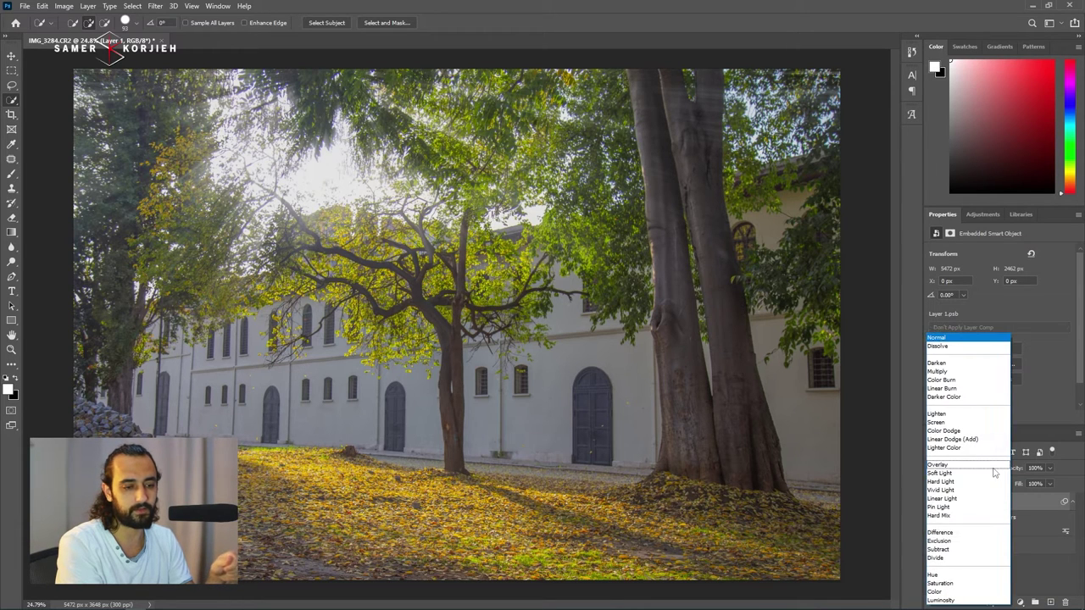
{"action": "left_click", "coordinate": [989, 415]}
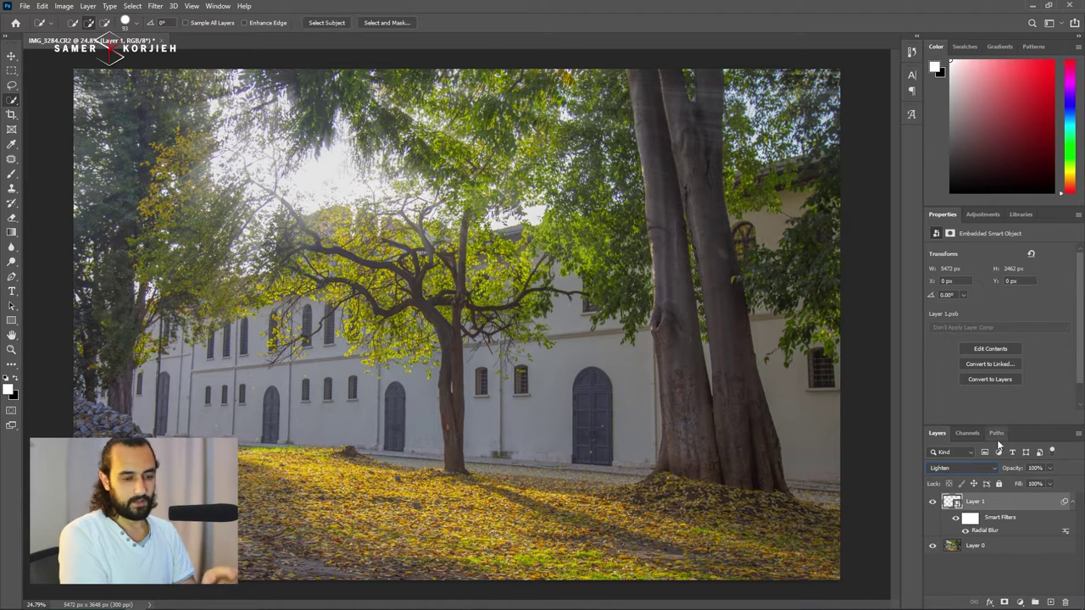
{"action": "left_click", "coordinate": [1049, 468]}
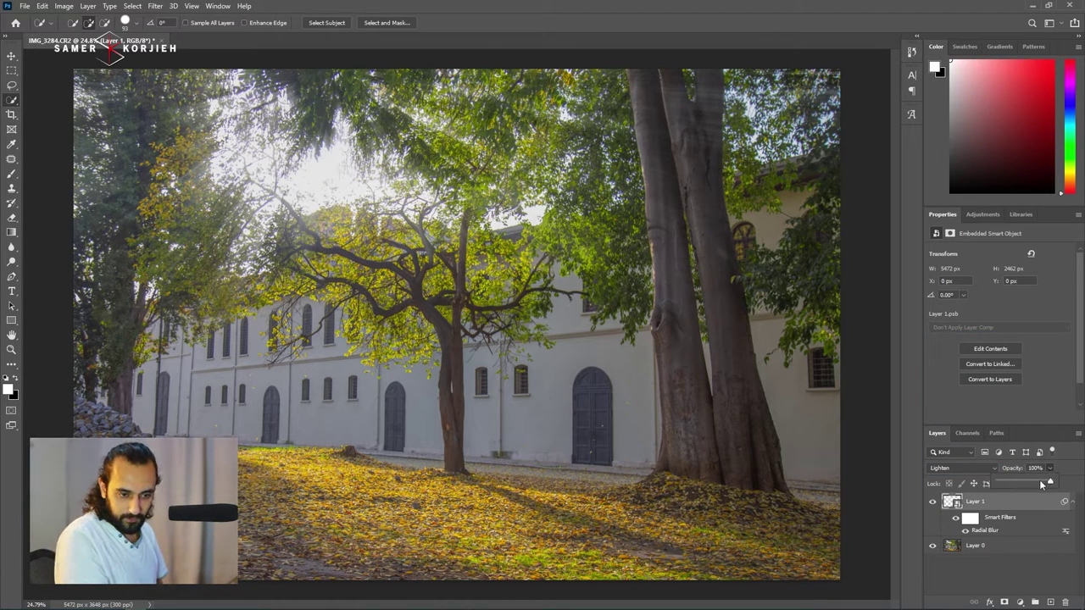
{"action": "left_click_drag", "start_coordinate": [1041, 483], "coordinate": [1043, 485]}
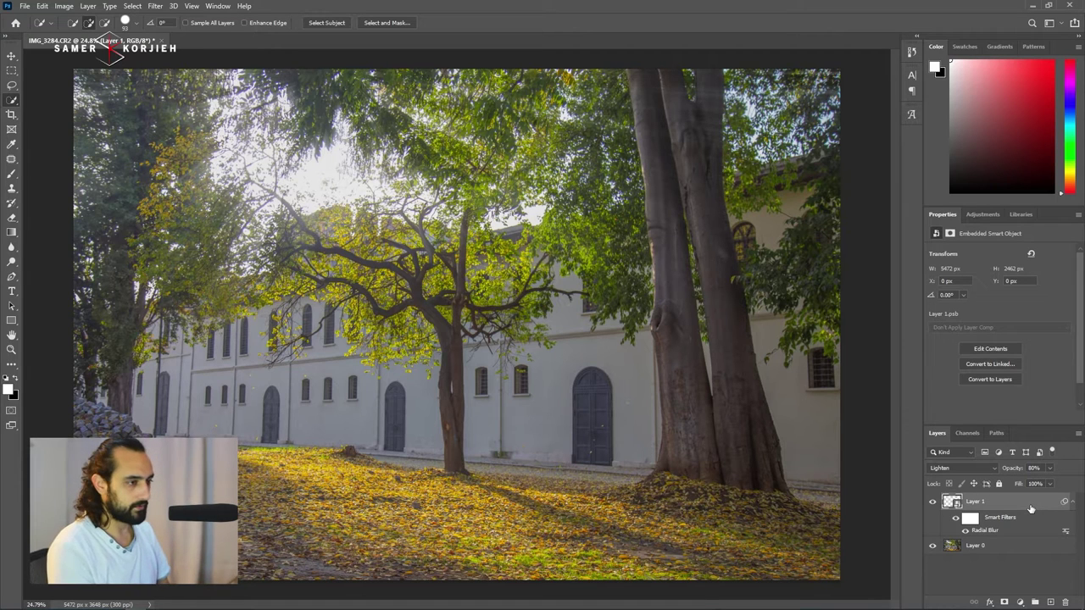
{"action": "key", "text": "ctrl+j"}
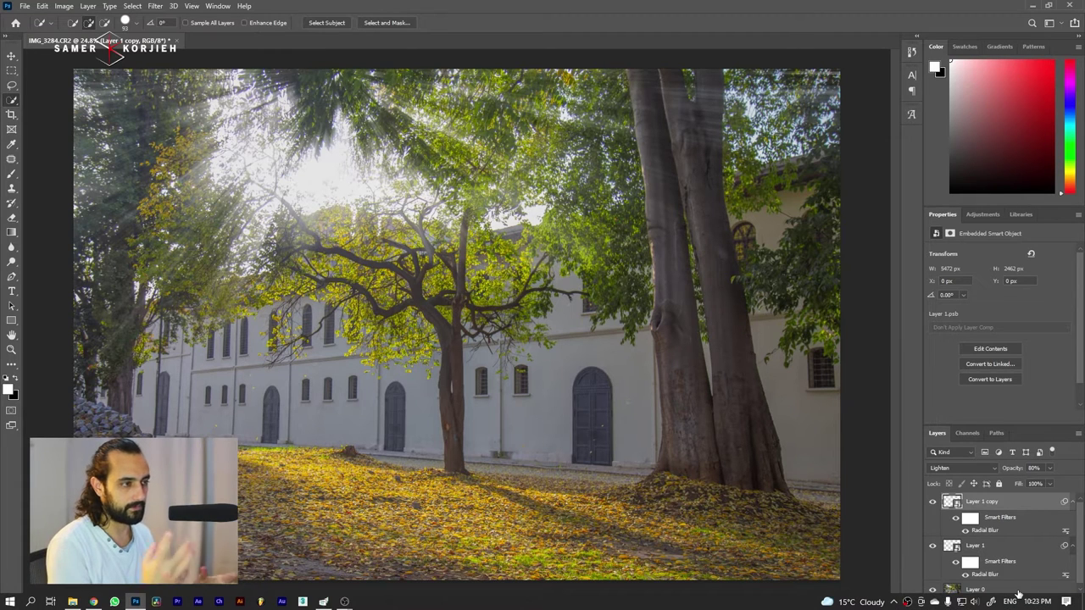
Keep Layer 1 copy at 42% opacity and duplicate it again
{"action": "left_click", "coordinate": [1049, 469]}
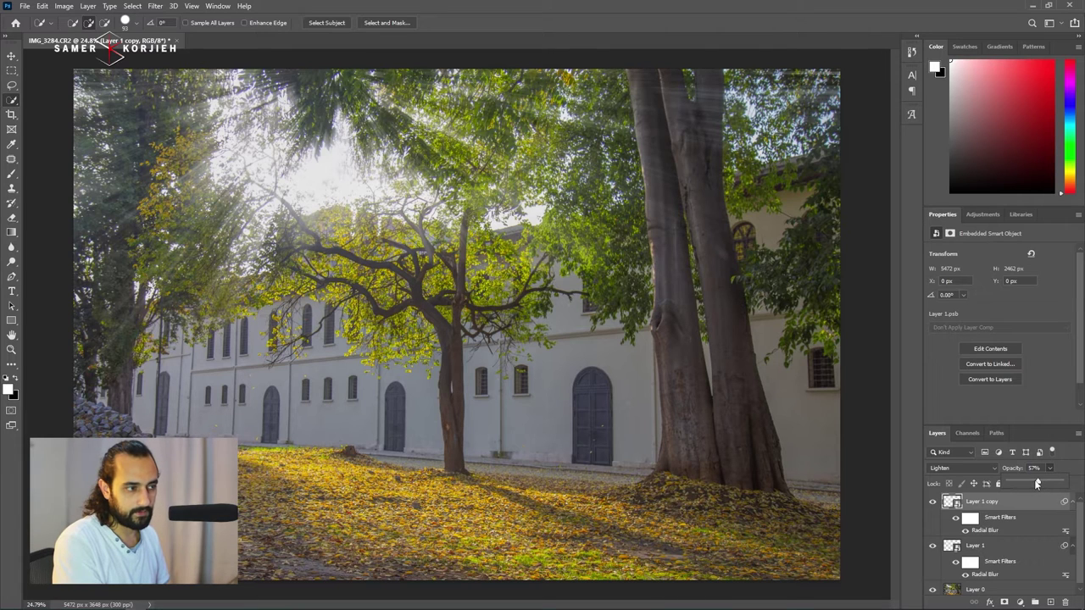
{"action": "left_click", "coordinate": [1030, 495]}
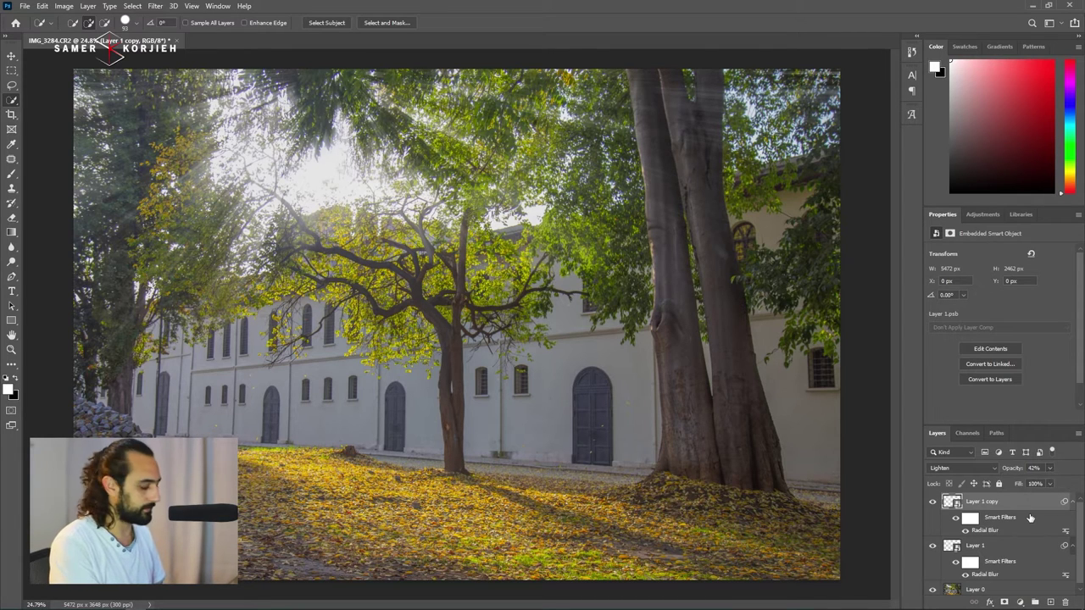
{"action": "key", "text": "ctrl+j"}
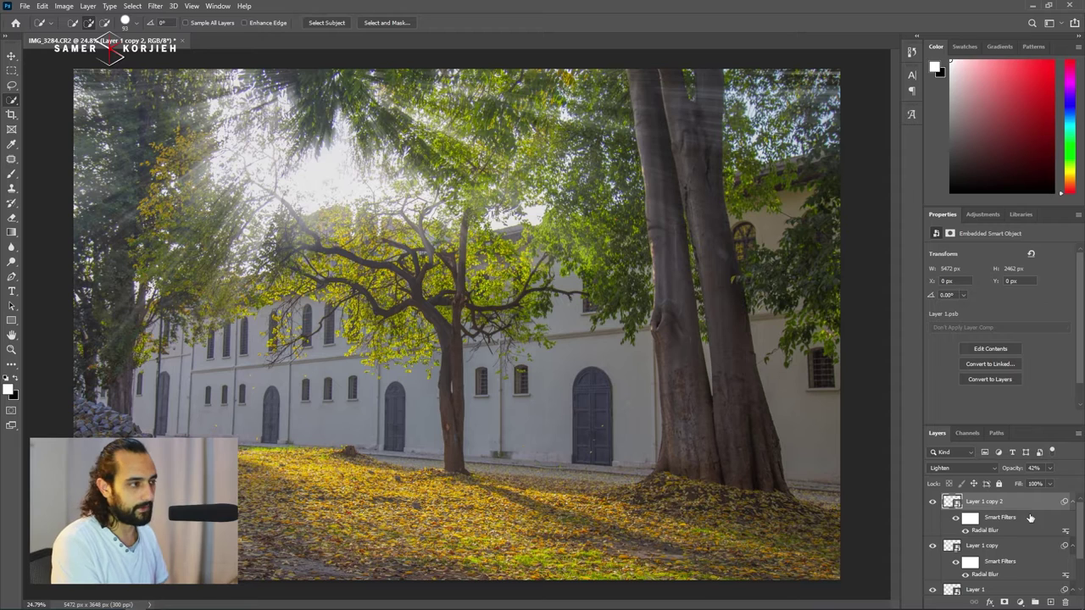
Set Layer 1 copy 2 to 35% opacity and collapse the layers' smart filter lists
{"action": "left_click", "coordinate": [1049, 468]}
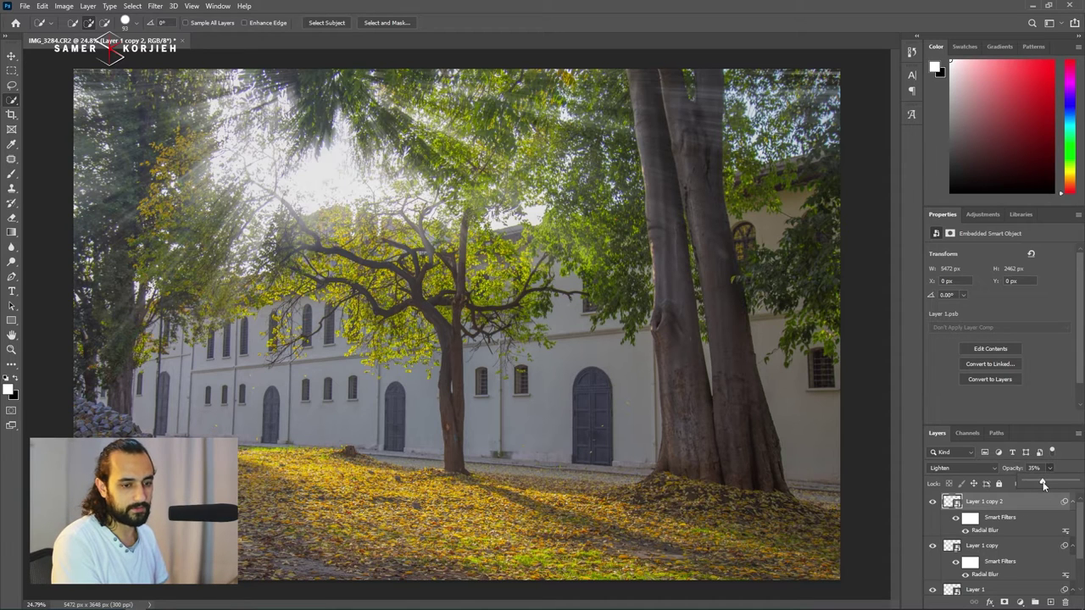
{"action": "left_click", "coordinate": [1074, 501]}
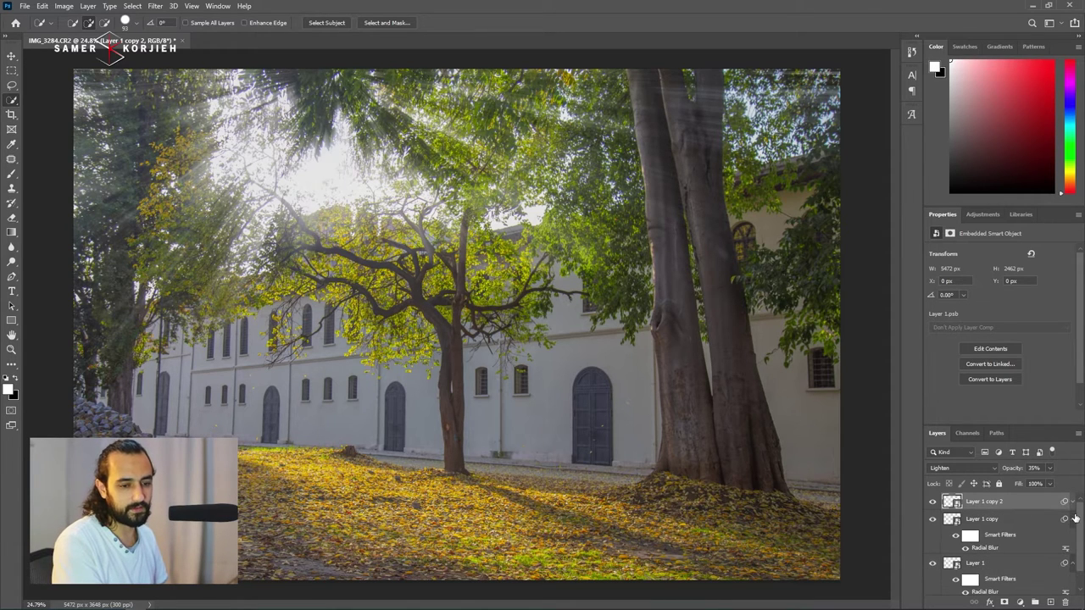
{"action": "left_click", "coordinate": [1074, 519]}
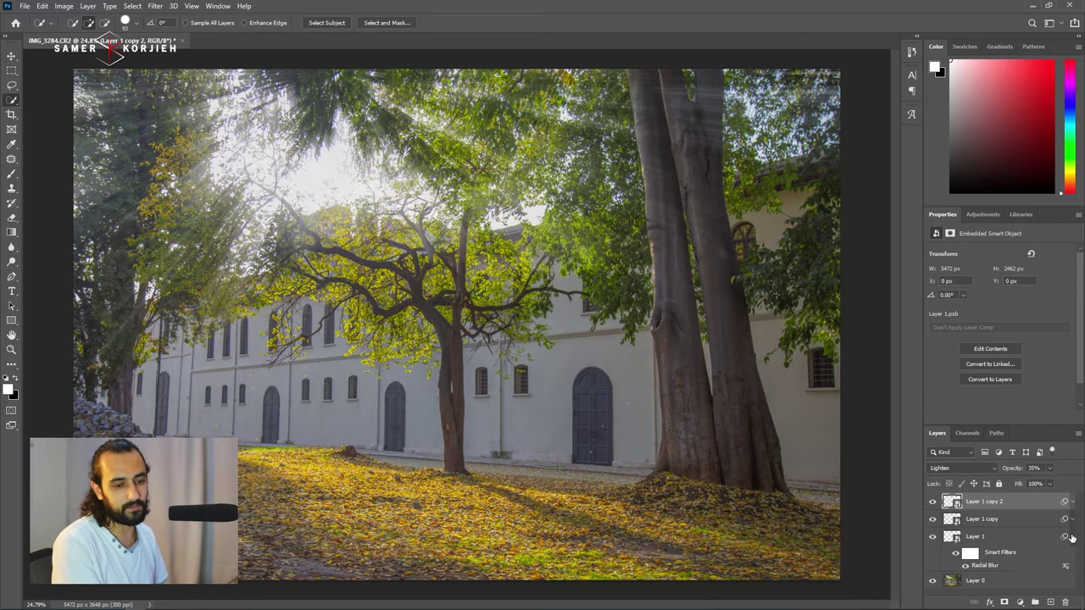
{"action": "left_click", "coordinate": [1072, 537]}
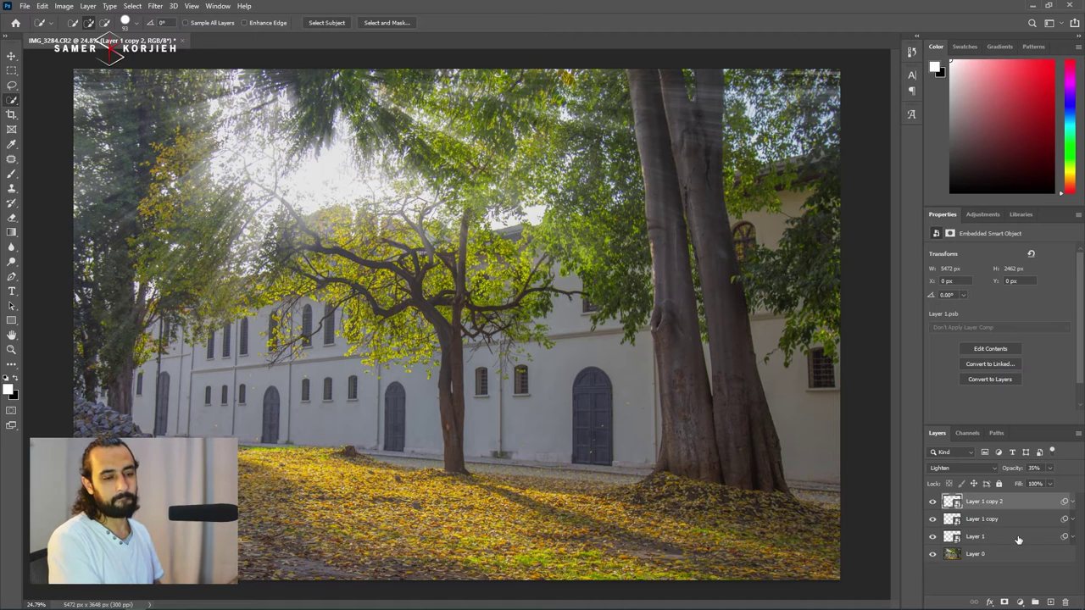
Put Layer 1, Layer 1 copy and Layer 1 copy 2 into Group 1 at 100% opacity
{"action": "left_click", "coordinate": [1016, 540], "text": "shift"}
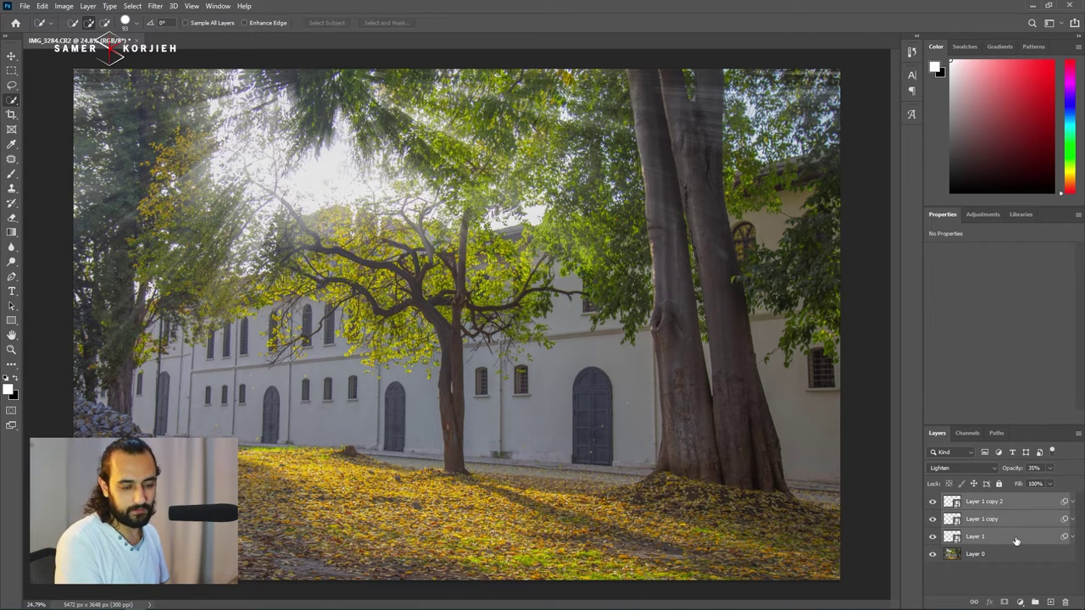
{"action": "left_click_drag", "start_coordinate": [1008, 543], "coordinate": [1034, 601]}
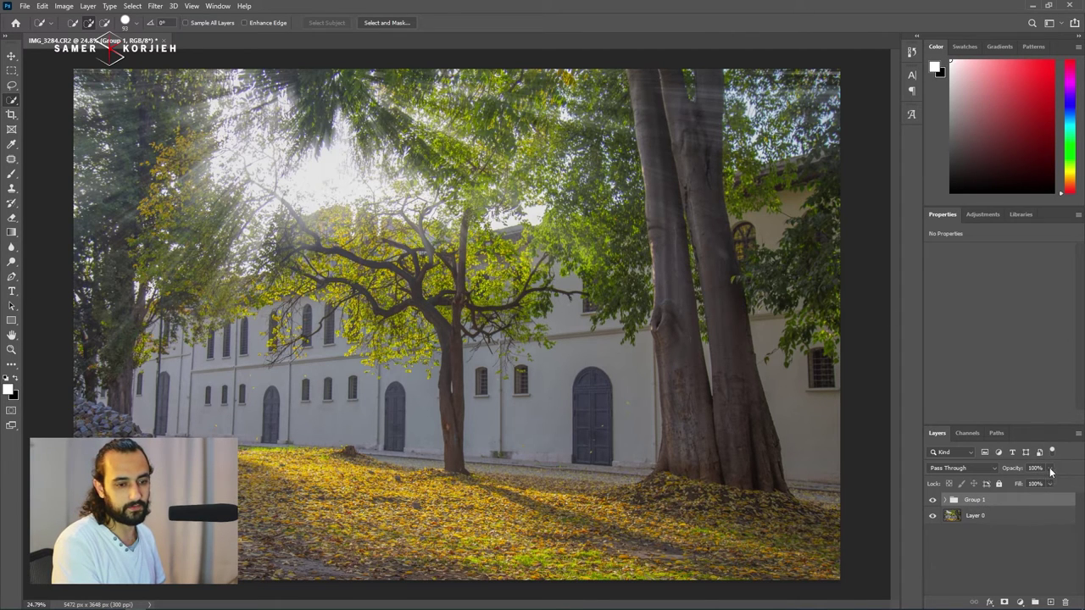
{"action": "left_click", "coordinate": [1049, 470]}
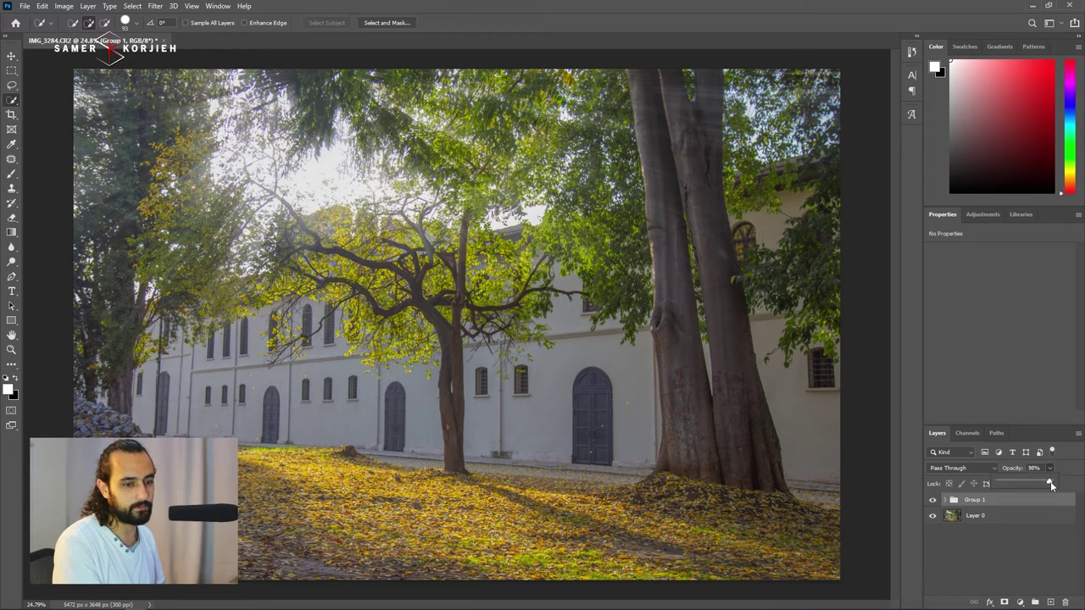
{"action": "left_click", "coordinate": [1008, 504]}
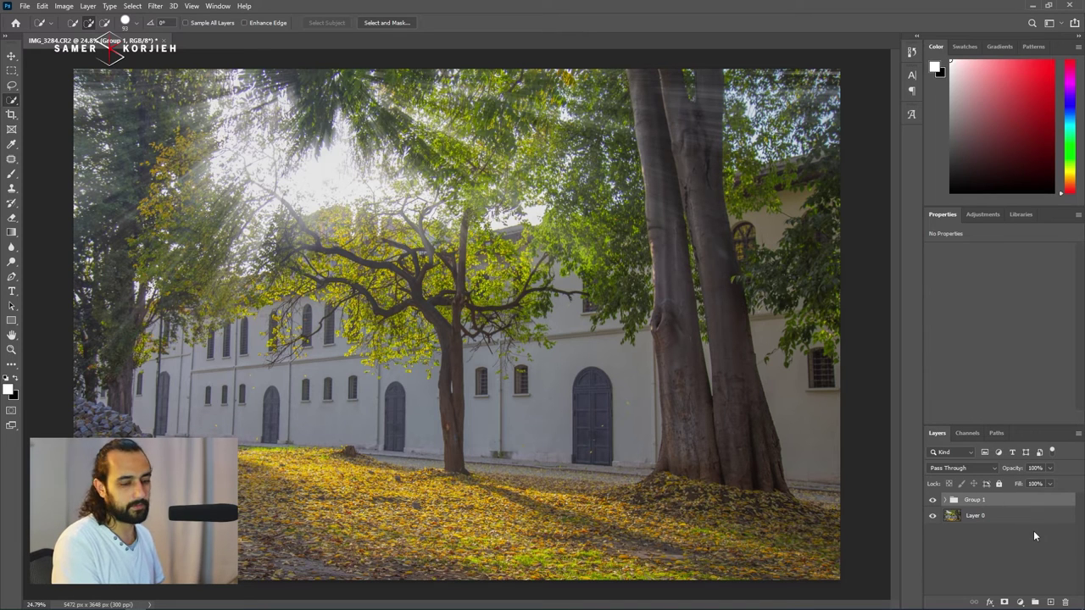
{"action": "left_click", "coordinate": [1020, 600]}
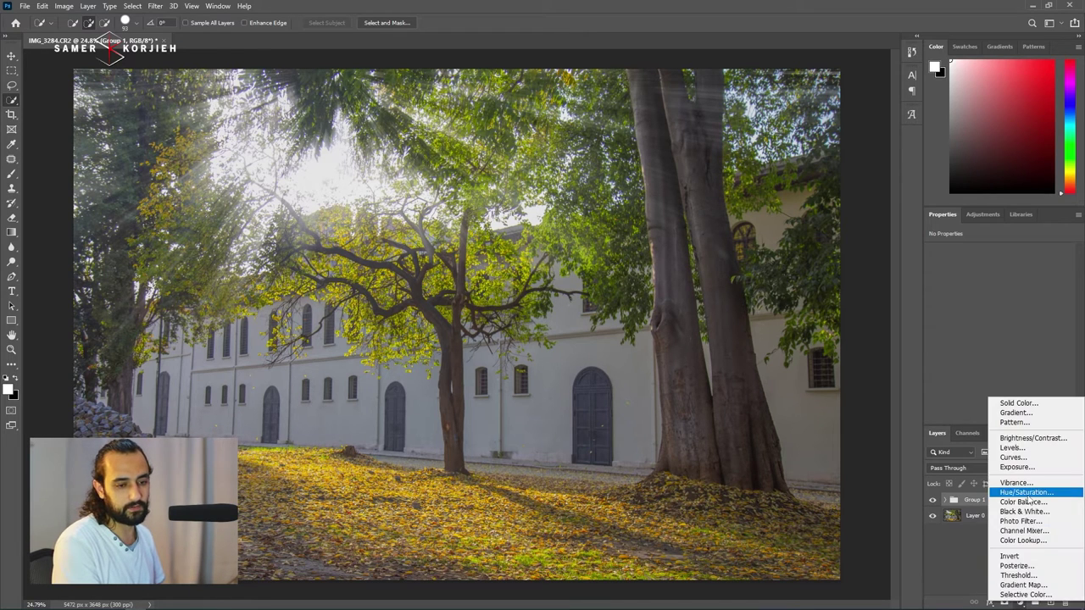
Add a Hue/Saturation layer, boosting Reds saturation and shifting Yellows to hue -22, saturation +38
{"action": "left_click", "coordinate": [1026, 494]}
{"action": "left_click", "coordinate": [1008, 267]}
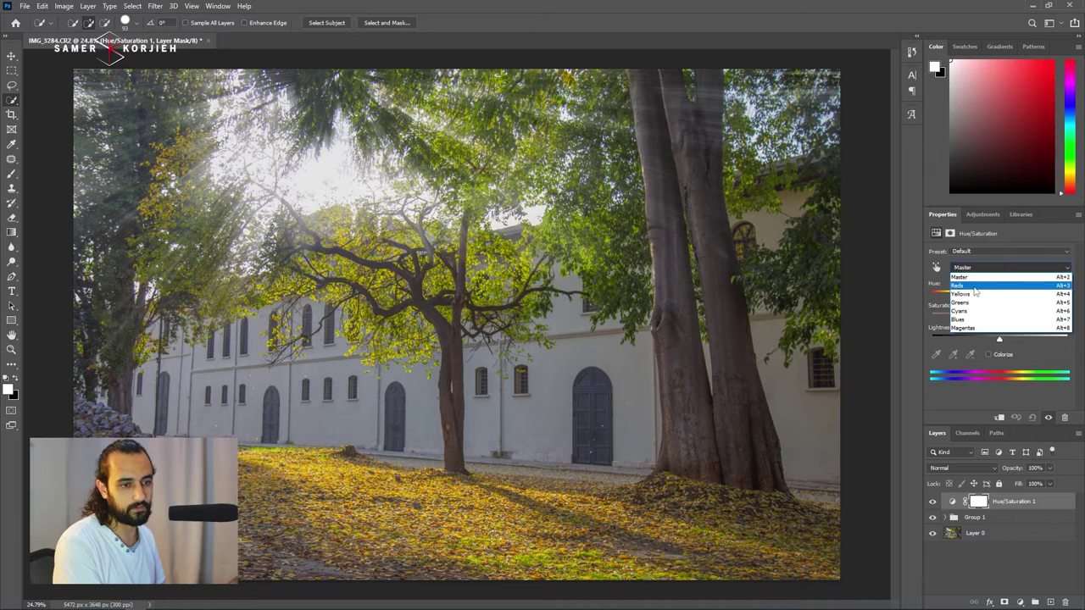
{"action": "left_click", "coordinate": [979, 283]}
{"action": "left_click_drag", "start_coordinate": [1002, 316], "coordinate": [1019, 317]}
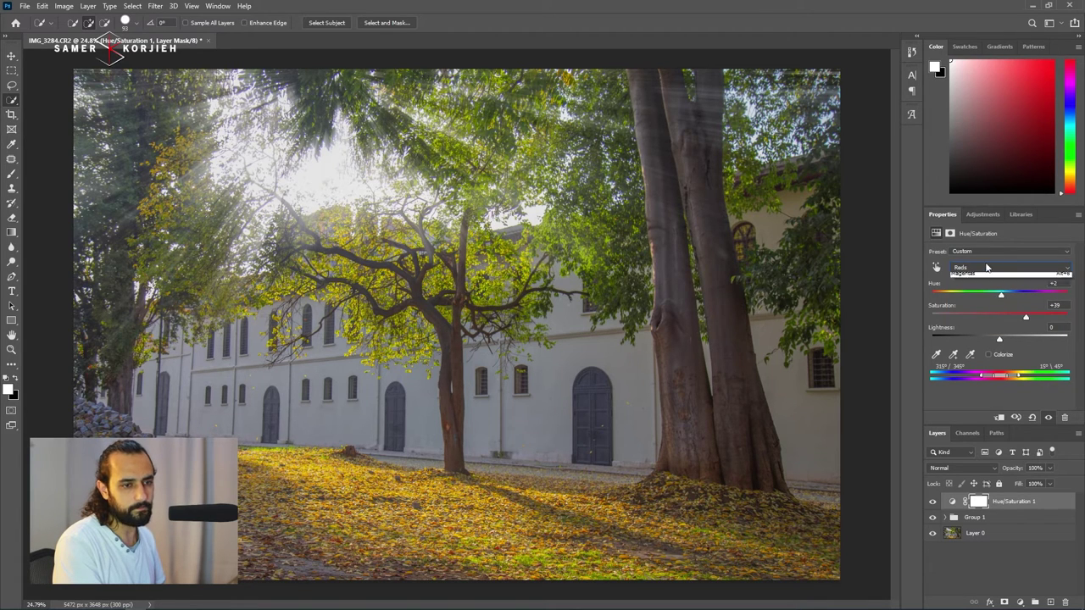
{"action": "left_click", "coordinate": [1008, 267]}
{"action": "left_click", "coordinate": [974, 290]}
{"action": "mouse_move", "coordinate": [999, 316]}
{"action": "left_mouse_down"}
{"action": "mouse_move", "coordinate": [1026, 316]}
{"action": "mouse_move", "coordinate": [985, 300]}
{"action": "left_mouse_up"}
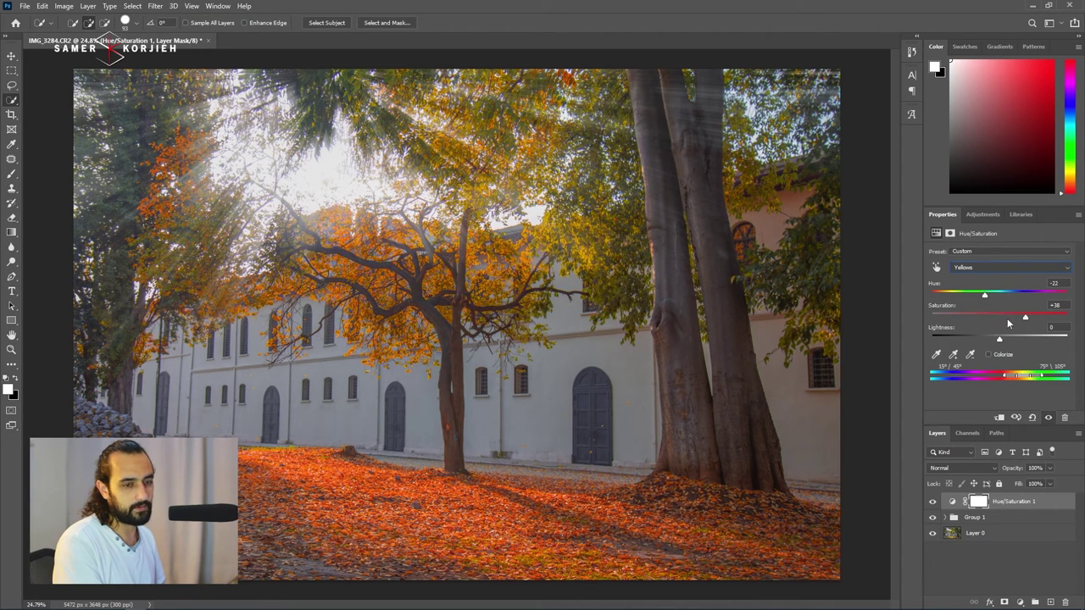
Desaturate Greens to -100 and shift Blues to hue -21, saturation +54
{"action": "left_click", "coordinate": [1009, 267]}
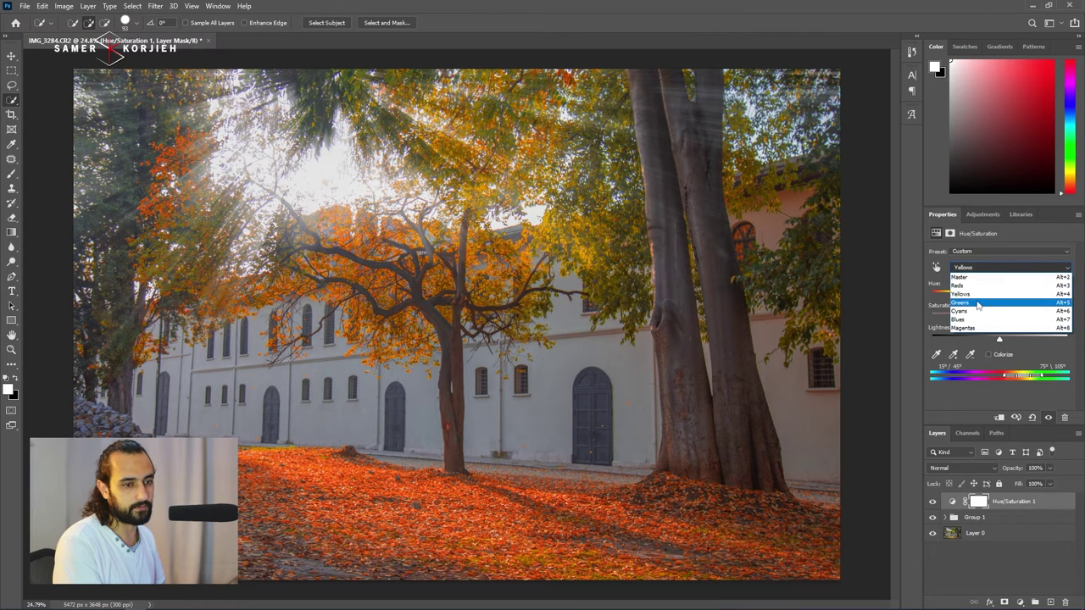
{"action": "left_click", "coordinate": [975, 280]}
{"action": "left_click_drag", "start_coordinate": [1000, 316], "coordinate": [900, 321]}
{"action": "left_click", "coordinate": [1008, 267]}
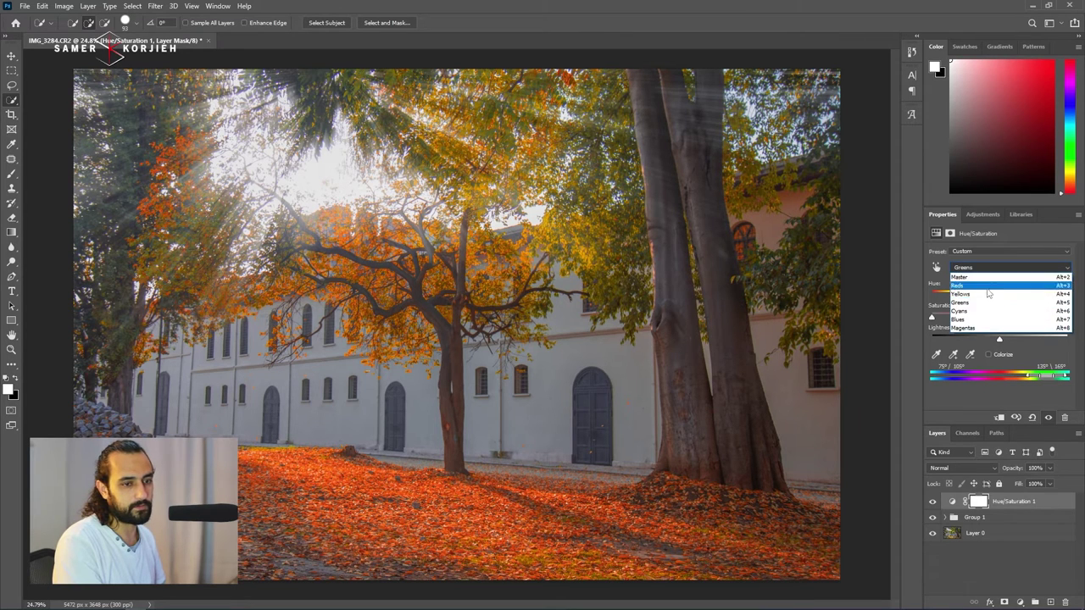
{"action": "left_click", "coordinate": [987, 309]}
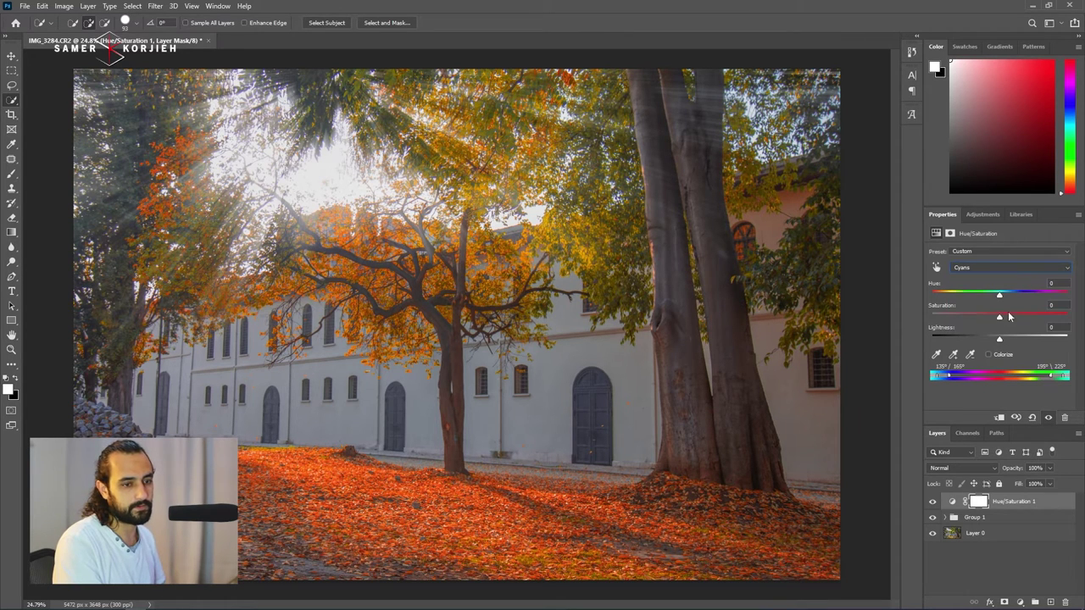
{"action": "left_click", "coordinate": [996, 268]}
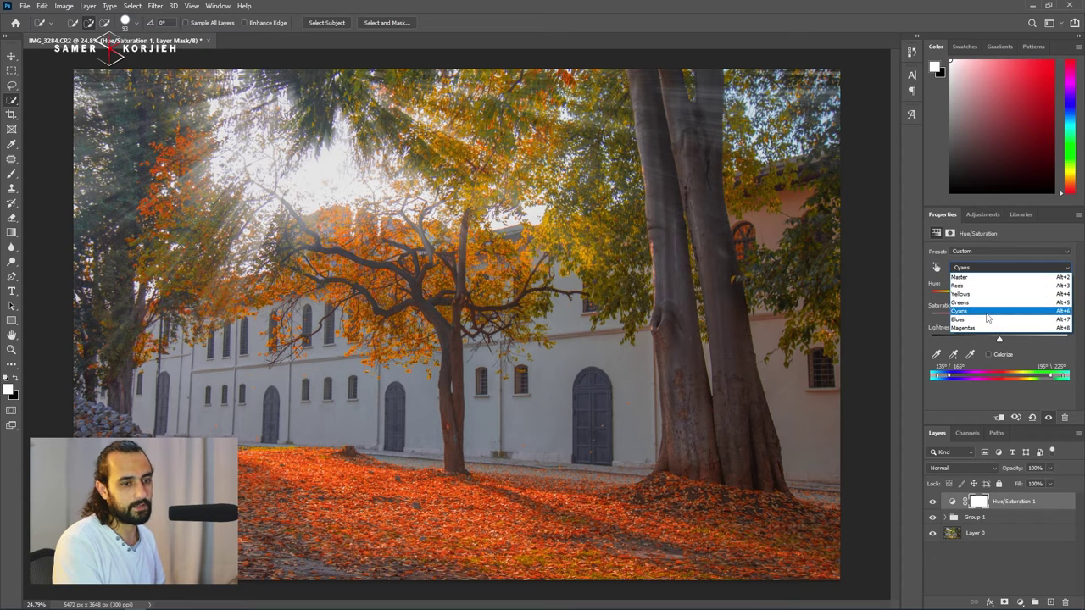
{"action": "left_click", "coordinate": [984, 310]}
{"action": "scroll", "coordinate": [962, 268], "scroll_direction": "down", "scroll_amount": 1}
{"action": "mouse_move", "coordinate": [1026, 320]}
{"action": "left_mouse_down"}
{"action": "mouse_move", "coordinate": [1037, 318]}
{"action": "mouse_move", "coordinate": [985, 300]}
{"action": "mouse_move", "coordinate": [998, 300]}
{"action": "left_mouse_up"}
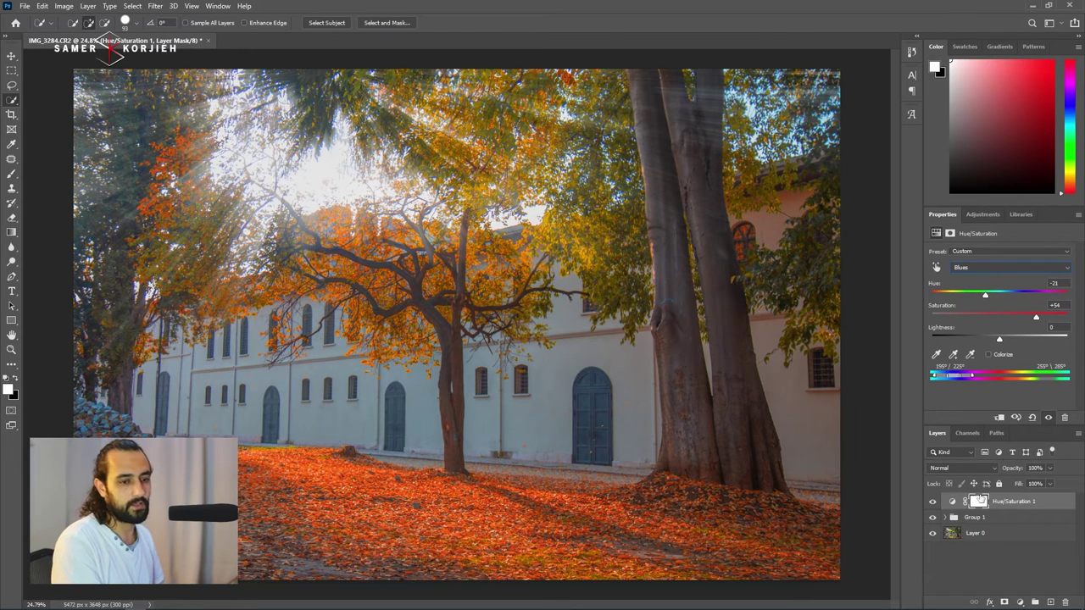
{"action": "left_click", "coordinate": [1019, 602]}
Add a Curves layer: black point moved in, white point lowered, midtone point raised
{"action": "left_click", "coordinate": [1014, 456]}
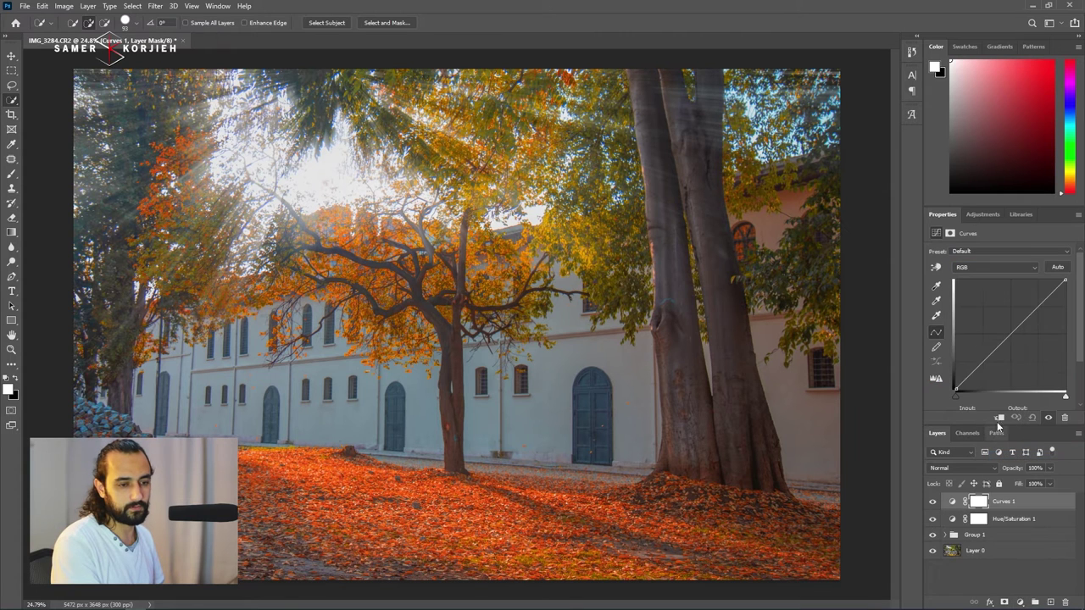
{"action": "left_click_drag", "start_coordinate": [957, 392], "coordinate": [963, 391]}
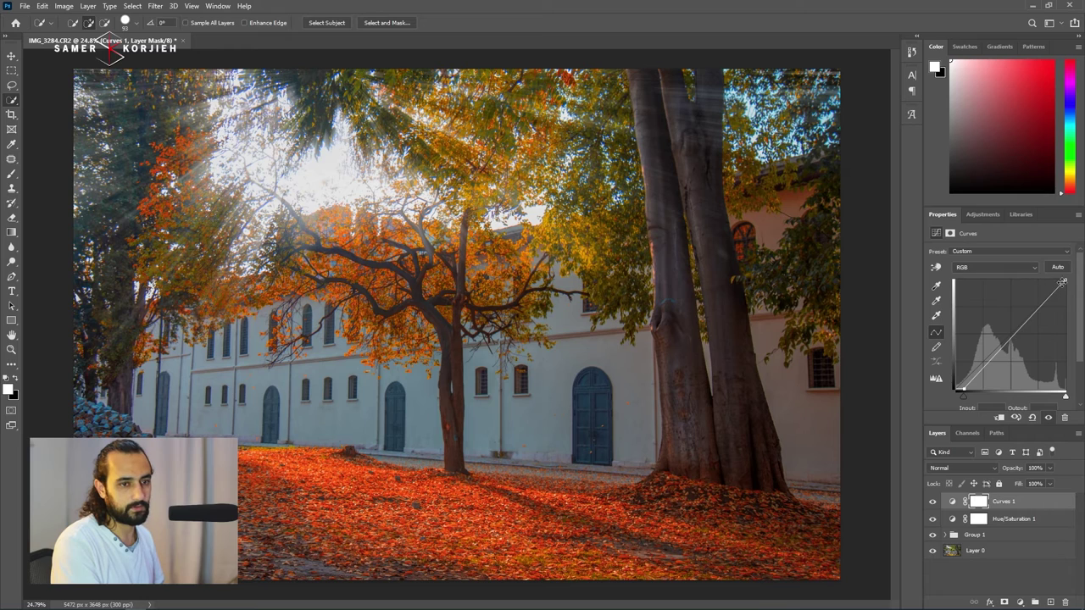
{"action": "left_click_drag", "start_coordinate": [1065, 282], "coordinate": [1066, 288]}
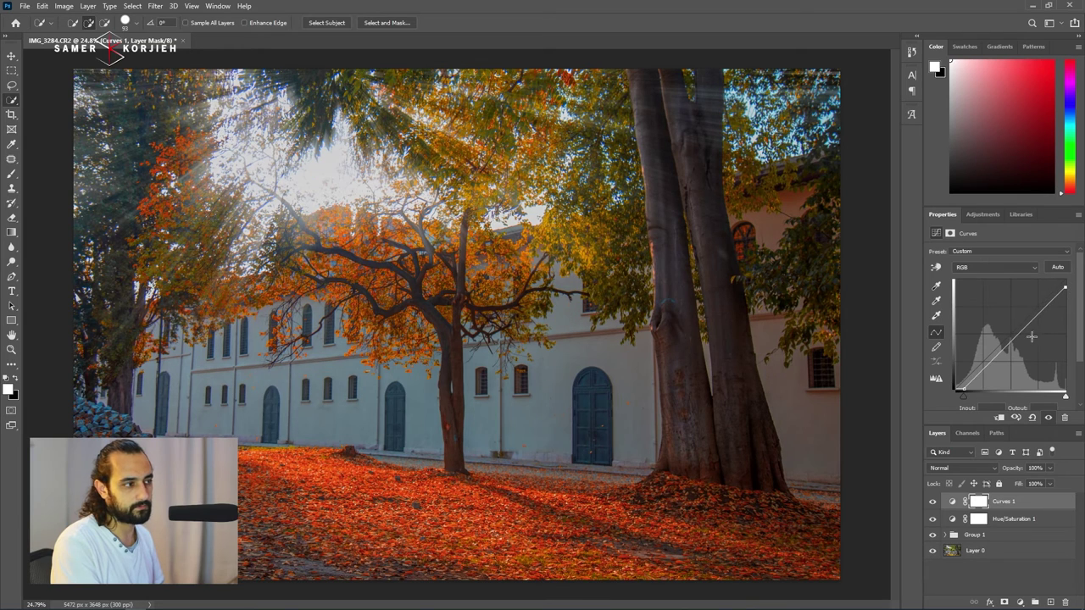
{"action": "left_click_drag", "start_coordinate": [1018, 335], "coordinate": [1014, 334]}
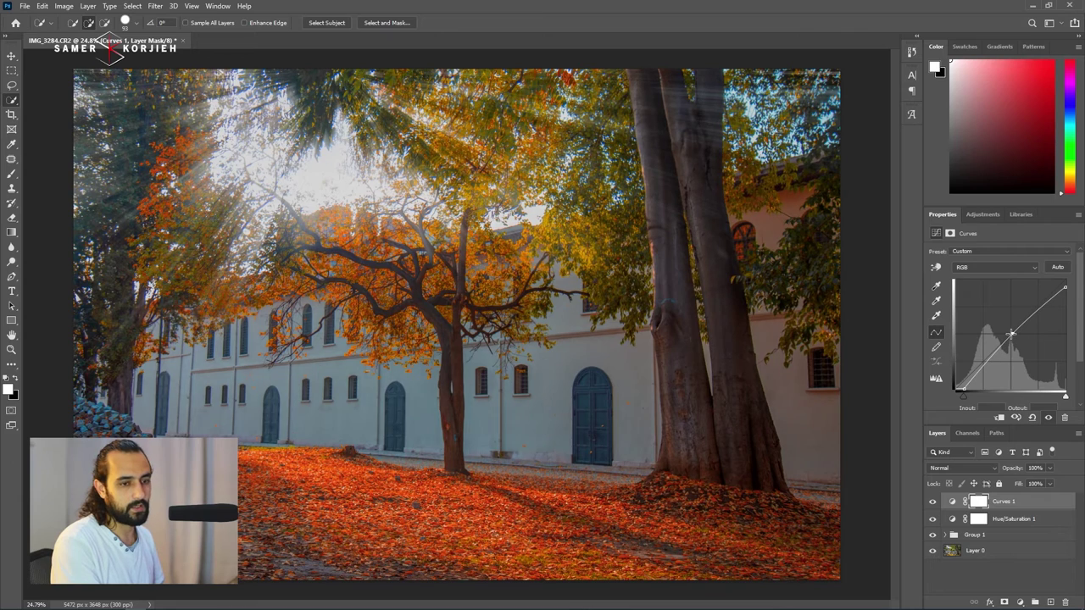
{"action": "left_click_drag", "start_coordinate": [1014, 335], "coordinate": [1004, 336]}
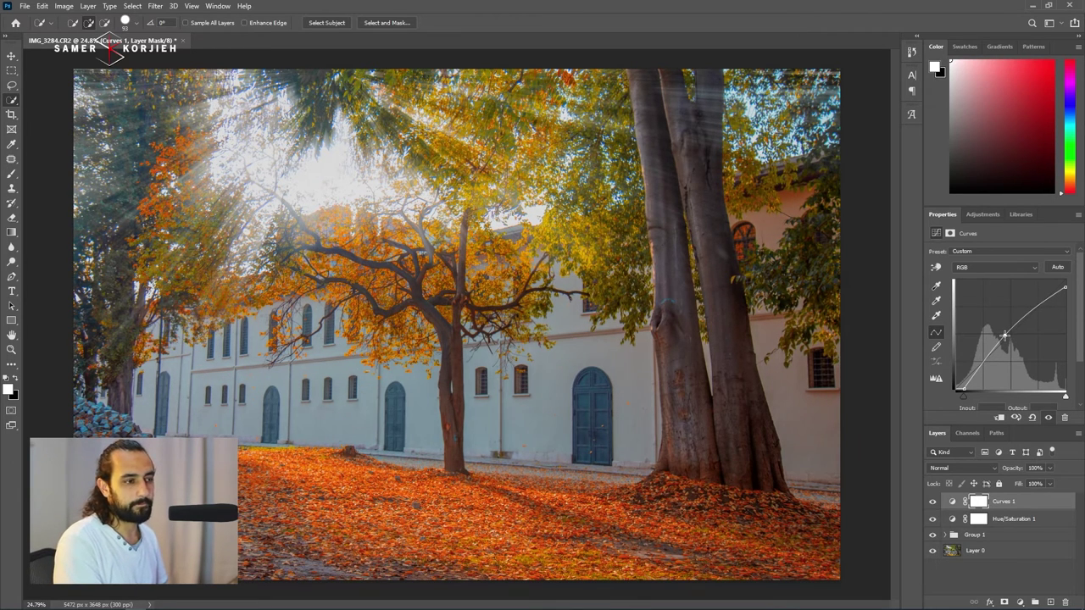